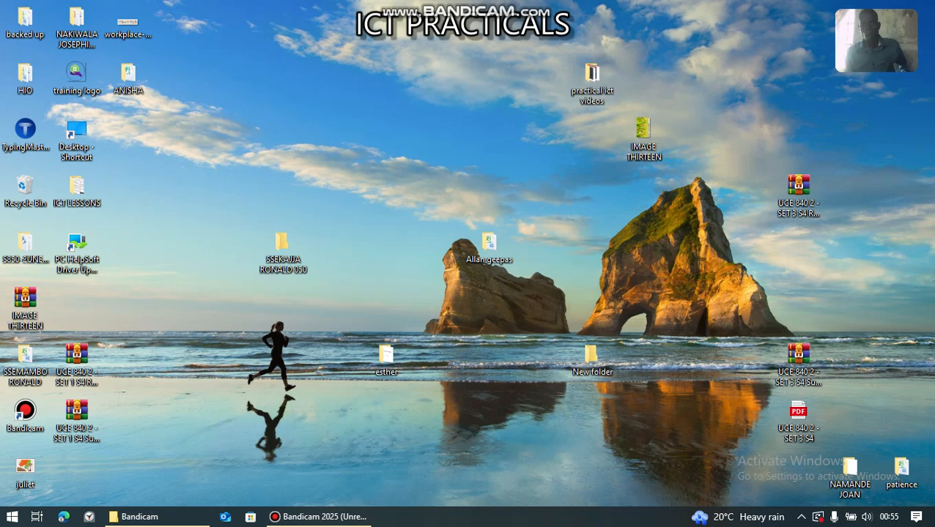
- Refresh the desktop three times
{"action": "right_click", "coordinate": [295, 68]}
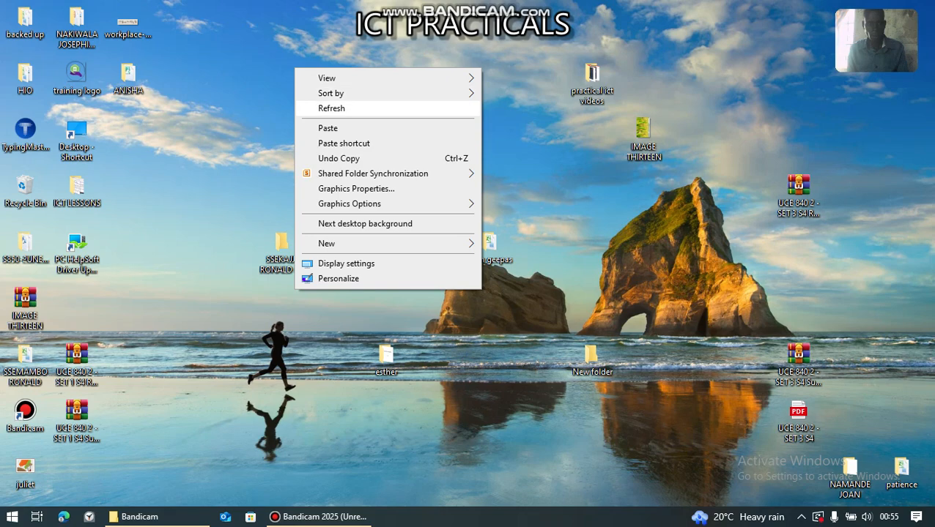
{"action": "left_click", "coordinate": [331, 107]}
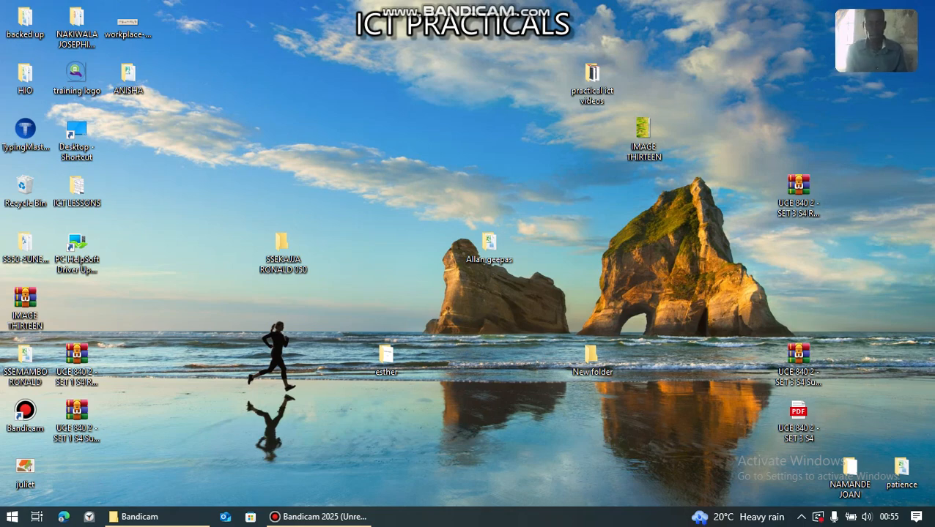
{"action": "right_click", "coordinate": [330, 81]}
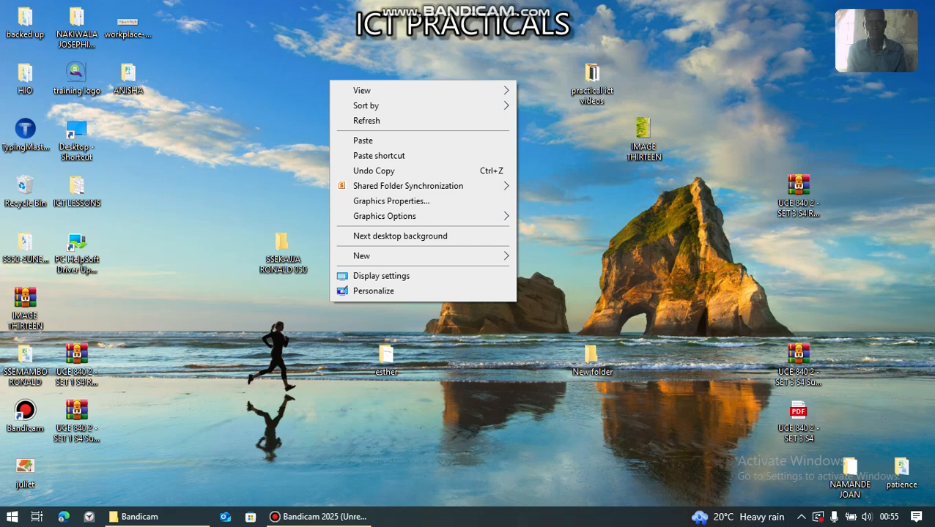
{"action": "left_click", "coordinate": [366, 120]}
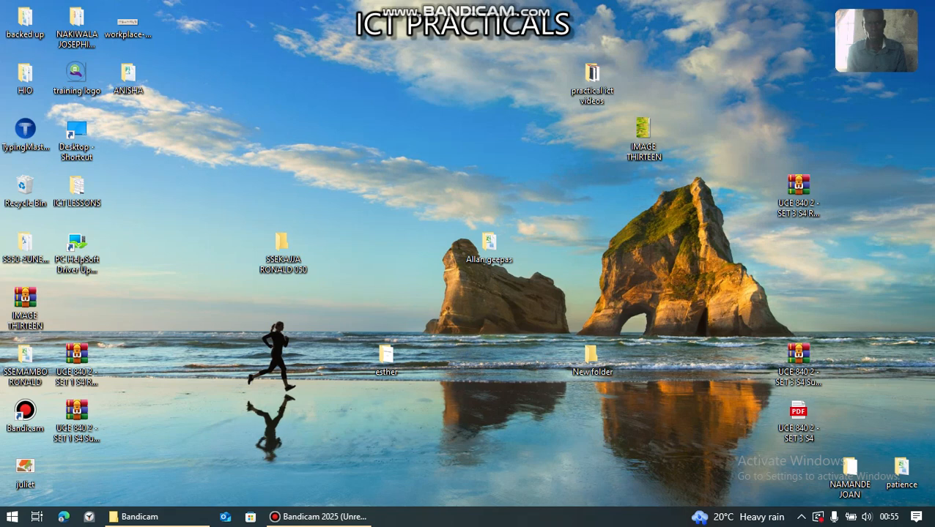
{"action": "right_click", "coordinate": [342, 61]}
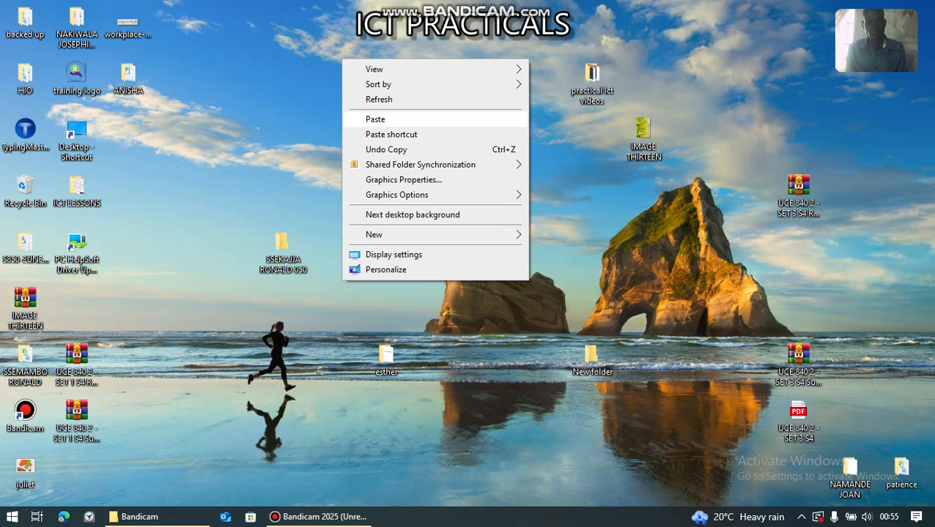
{"action": "left_click", "coordinate": [379, 100]}
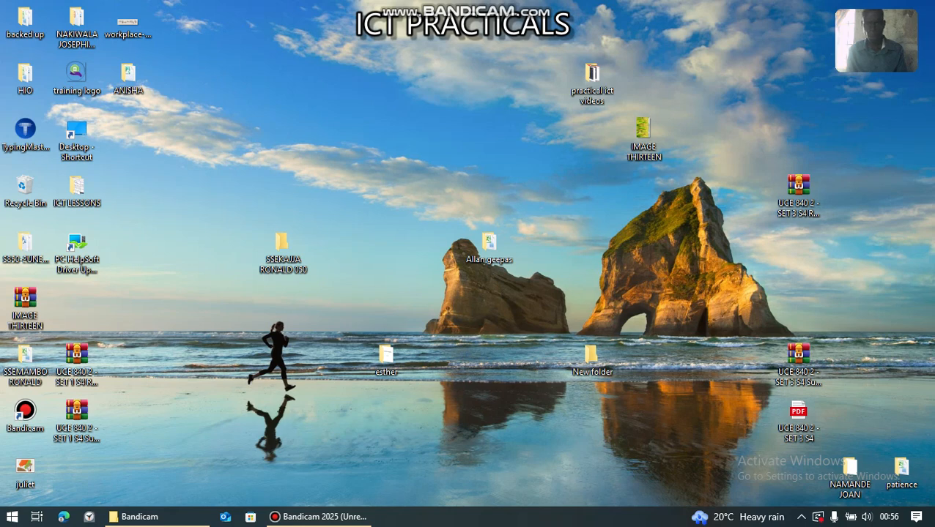
- Move the practical ict videos, 050 folder and IMAGE THIRTEEN icons into the left column
{"action": "left_click_drag", "start_coordinate": [592, 77], "coordinate": [129, 134]}
{"action": "left_click_drag", "start_coordinate": [282, 245], "coordinate": [129, 196]}
{"action": "left_click_drag", "start_coordinate": [644, 134], "coordinate": [78, 301]}
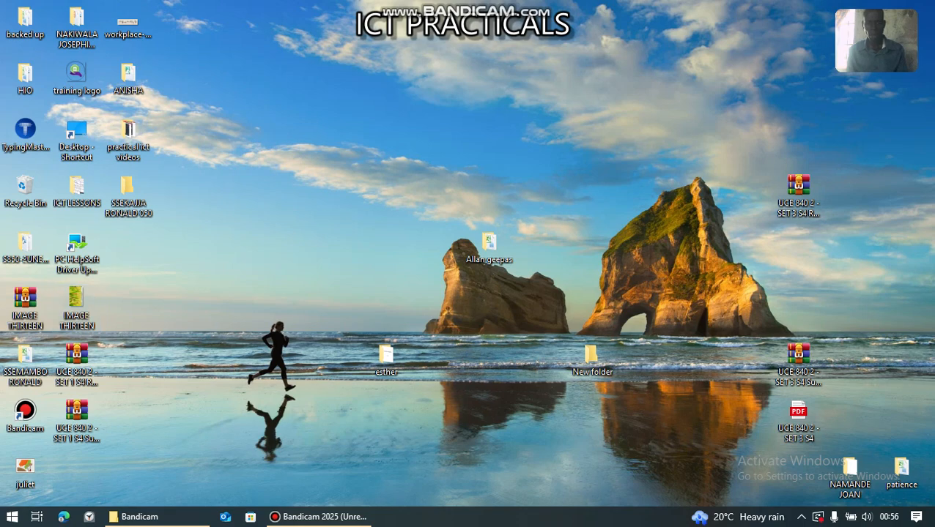
- Create a new desktop folder named with the person's full name and open it
{"action": "right_click", "coordinate": [420, 85]}
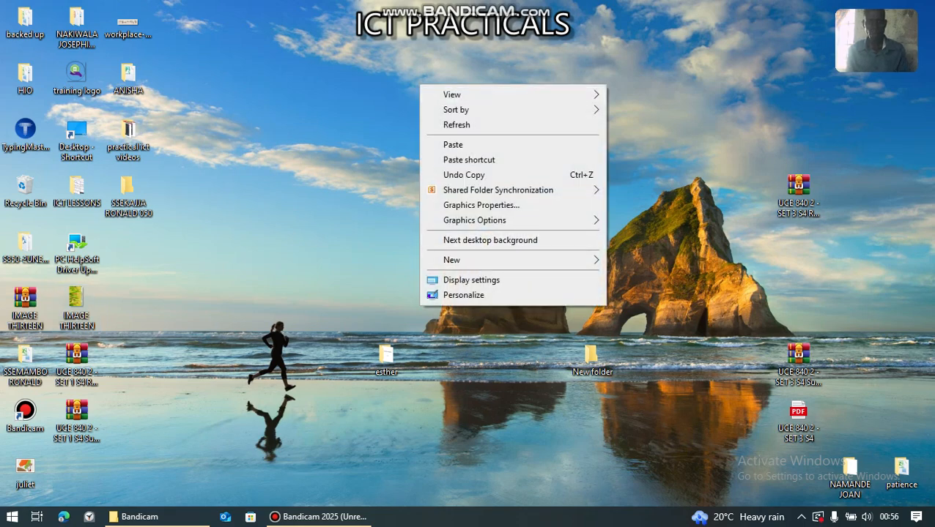
{"action": "mouse_move", "coordinate": [505, 260]}
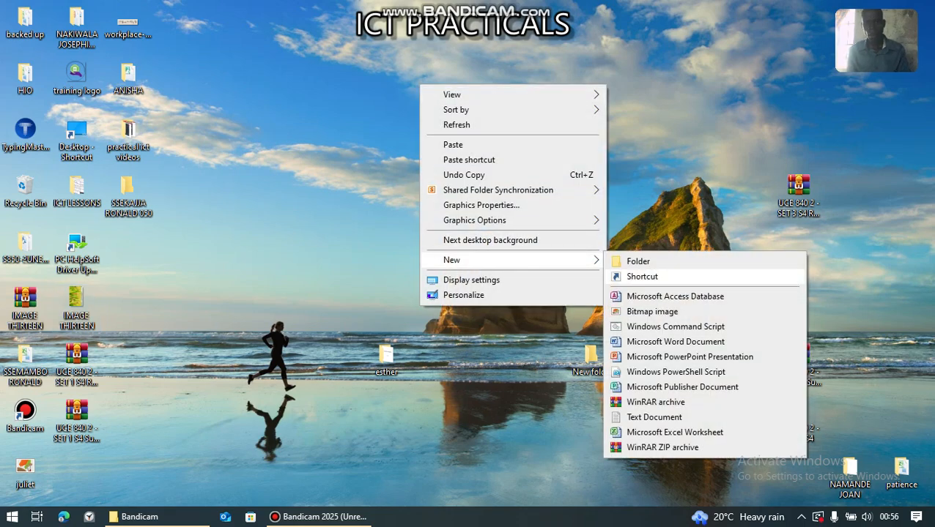
{"action": "left_click", "coordinate": [638, 261]}
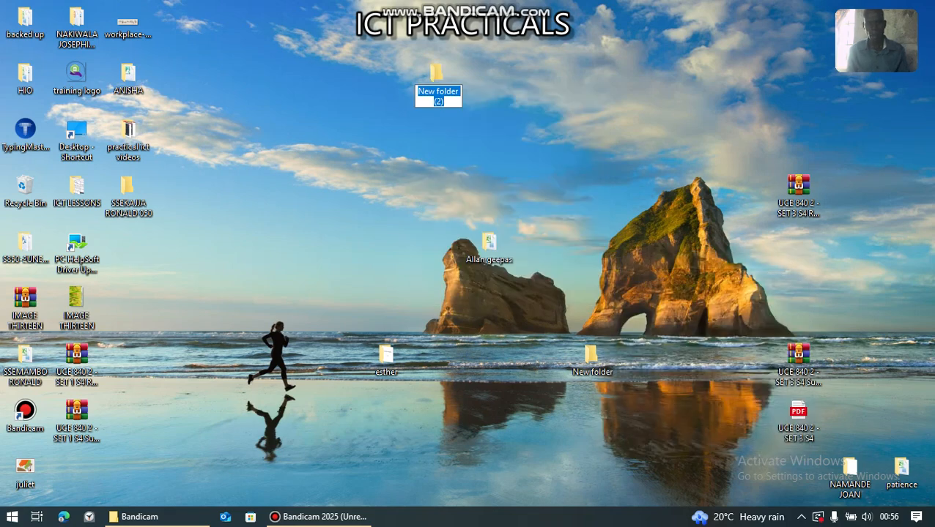
{"action": "key", "text": "BackSpace"}
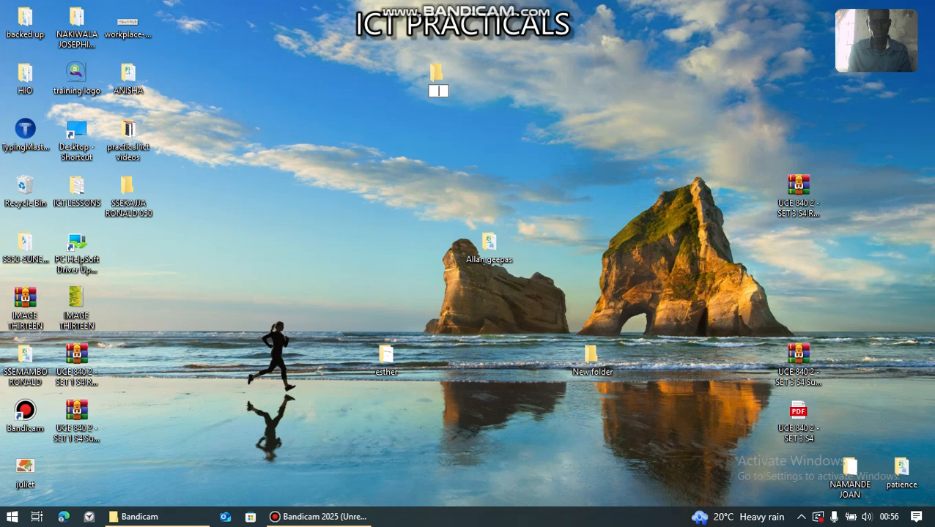
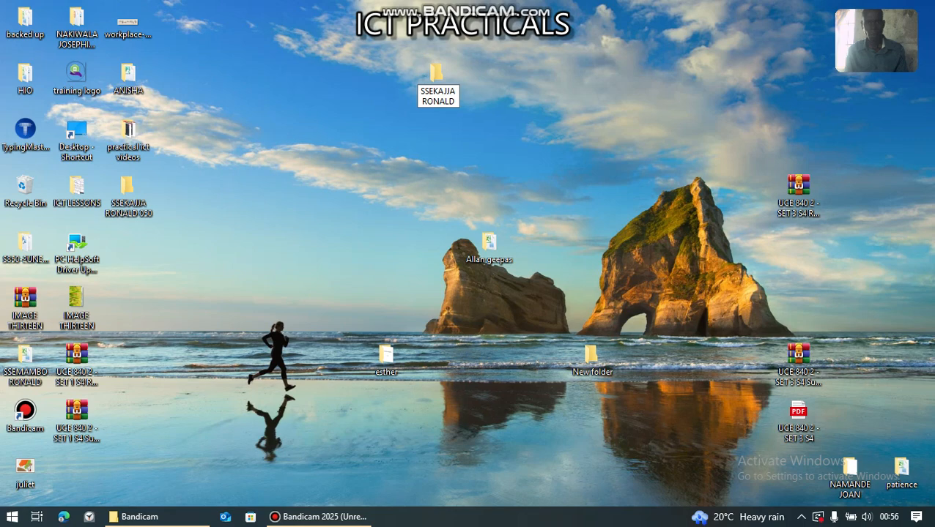
{"action": "key", "text": "Return"}
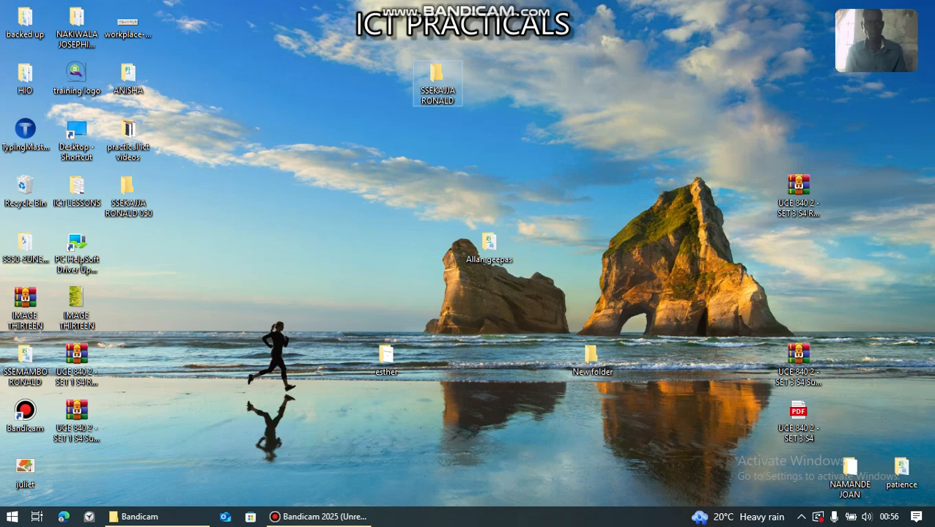
{"action": "key", "text": "Return"}
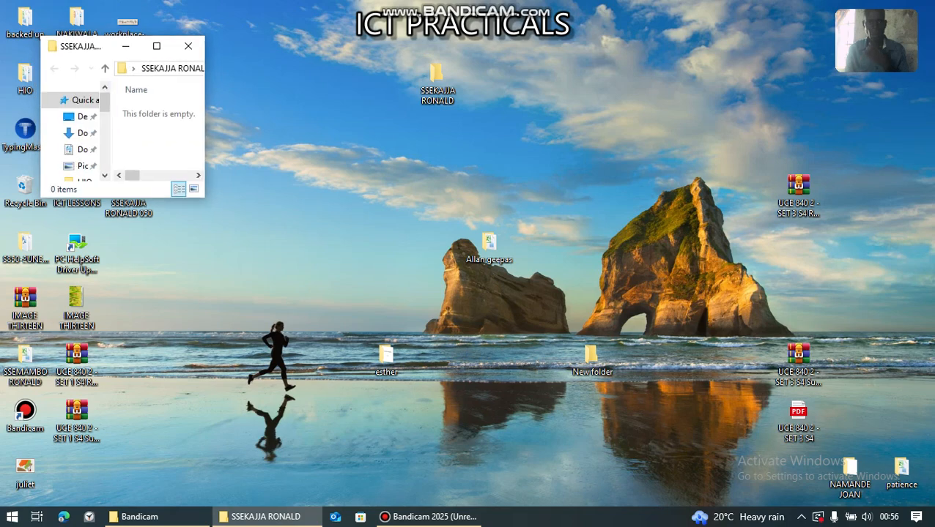
- Maximize the folder window and create a new Excel workbook in it
{"action": "left_click", "coordinate": [156, 47]}
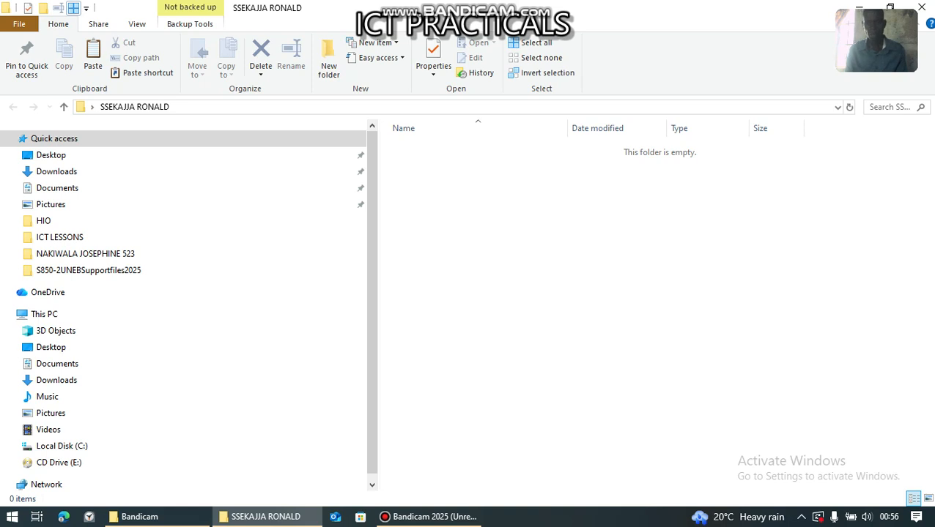
{"action": "right_click", "coordinate": [663, 173]}
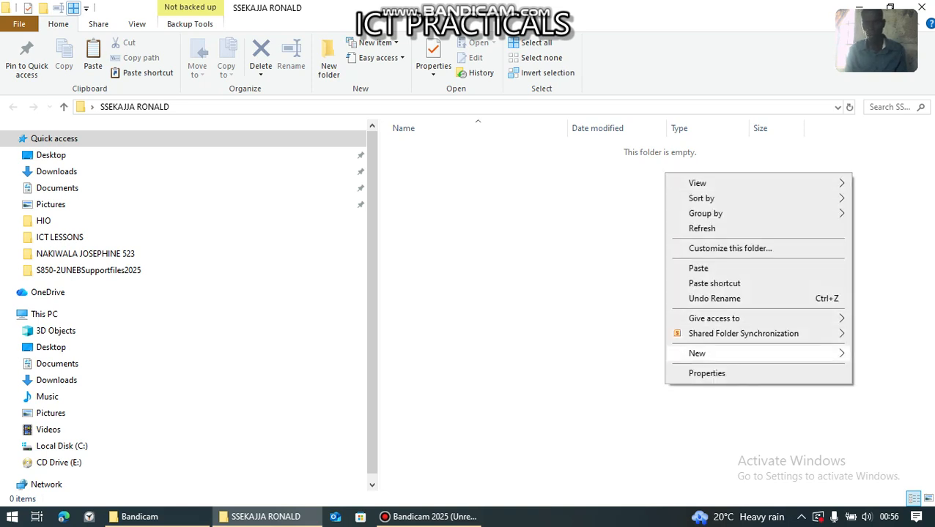
{"action": "mouse_move", "coordinate": [697, 353]}
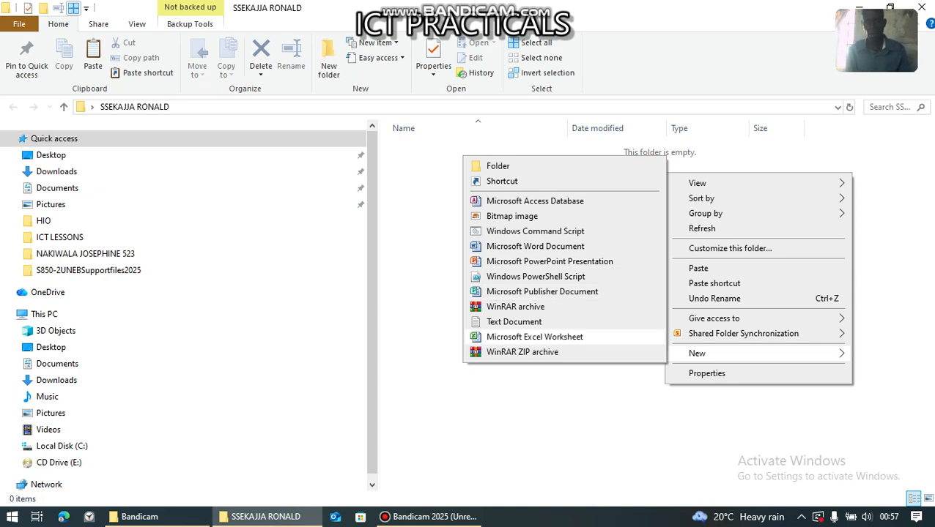
{"action": "left_click", "coordinate": [534, 337]}
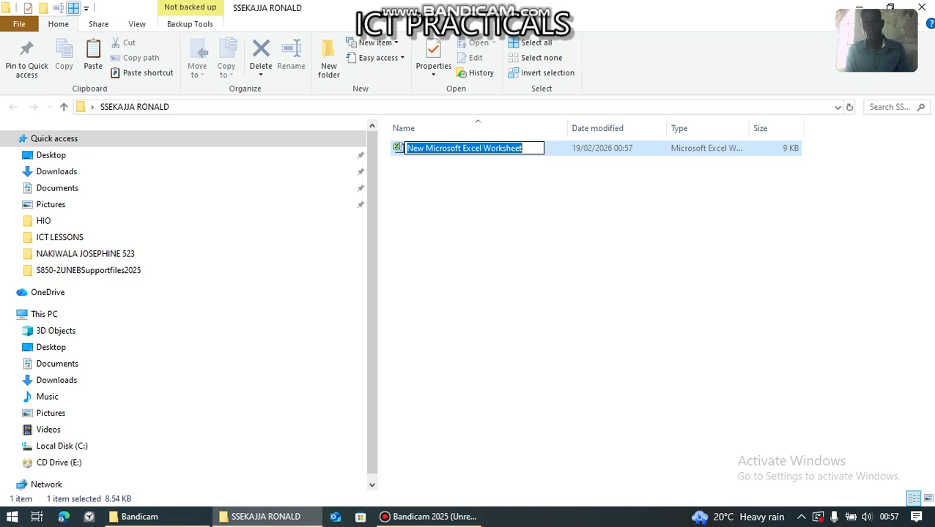
- Name the workbook SCHOOL FINANCIAL YEAR 2026 and open it
{"action": "key", "text": "BackSpace"}
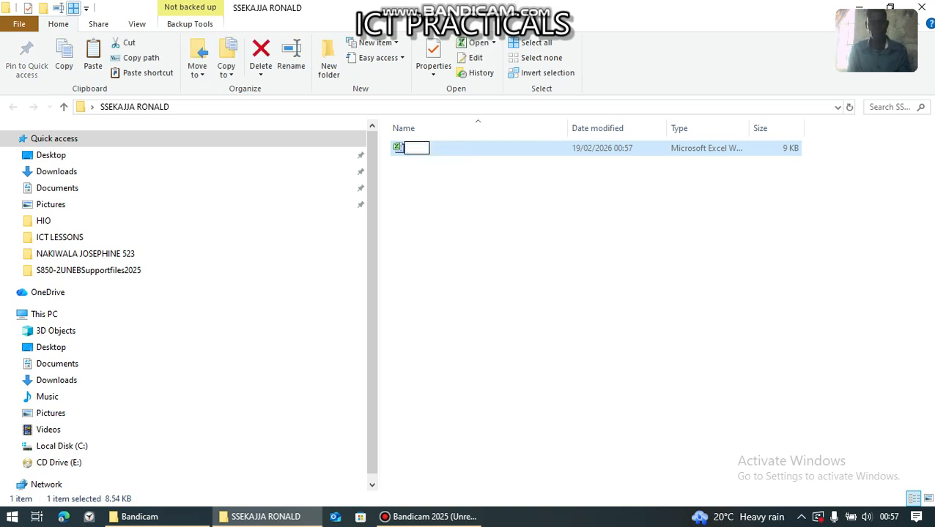
{"action": "type", "text": "FINAN"}
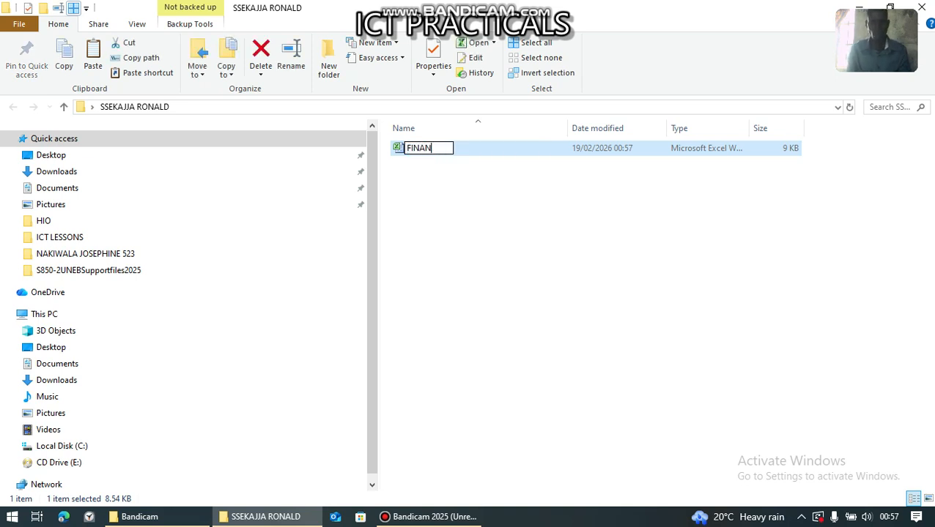
{"action": "type", "text": "CIAL YEAR"}
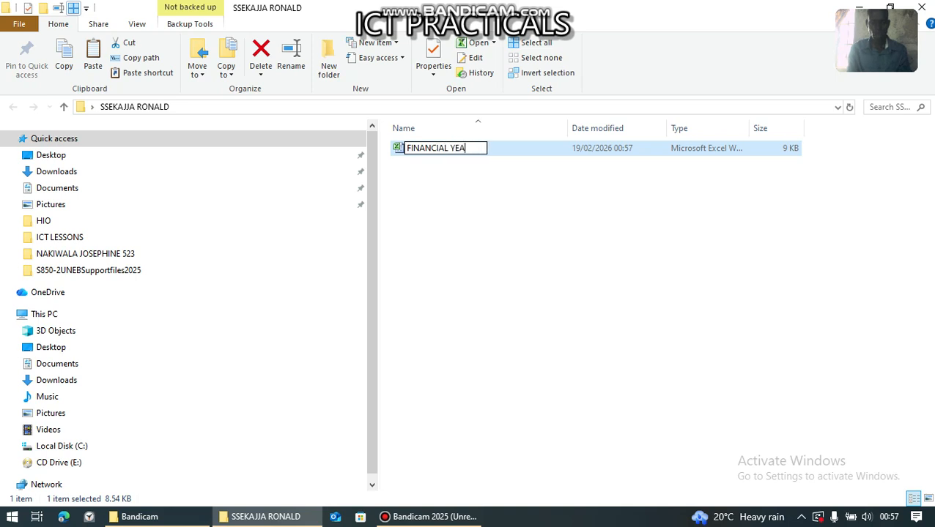
{"action": "key", "text": "BackSpace"}
{"action": "key", "text": "BackSpace"}
{"action": "key", "text": "BackSpace"}
{"action": "key", "text": "BackSpace"}
{"action": "key", "text": "BackSpace"}
{"action": "key", "text": "BackSpace"}
{"action": "key", "text": "BackSpace"}
{"action": "key", "text": "BackSpace"}
{"action": "key", "text": "BackSpace"}
{"action": "key", "text": "BackSpace"}
{"action": "key", "text": "BackSpace"}
{"action": "key", "text": "BackSpace"}
{"action": "key", "text": "BackSpace"}
{"action": "key", "text": "BackSpace"}
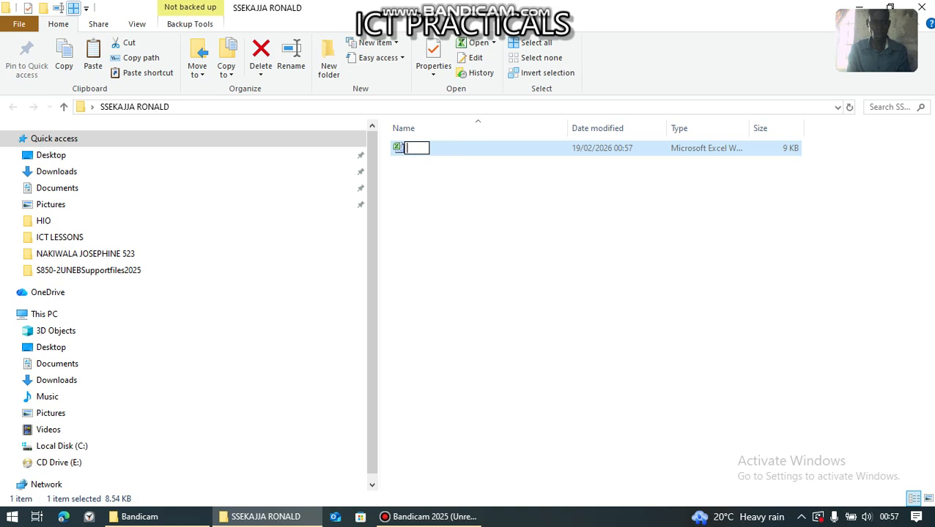
{"action": "type", "text": "SCHOOL"}
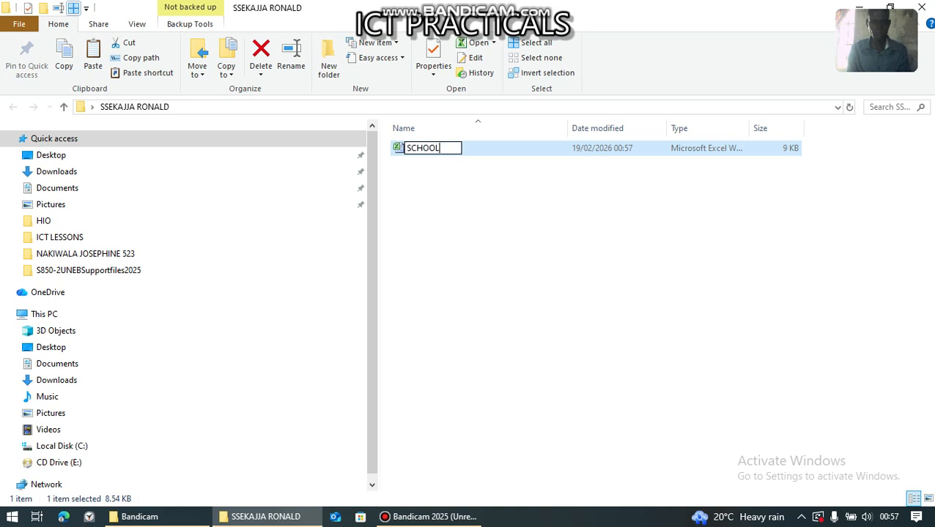
{"action": "type", "text": " FINA"}
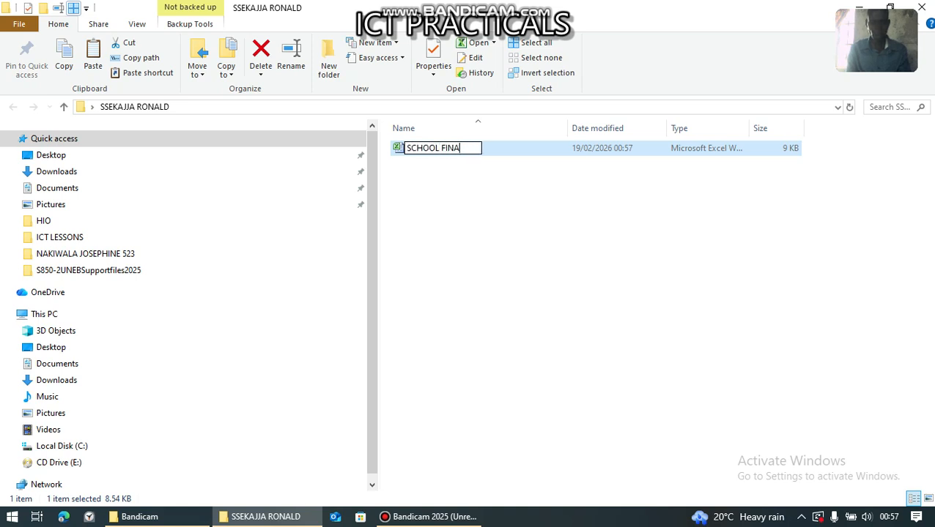
{"action": "type", "text": "NCIAL "}
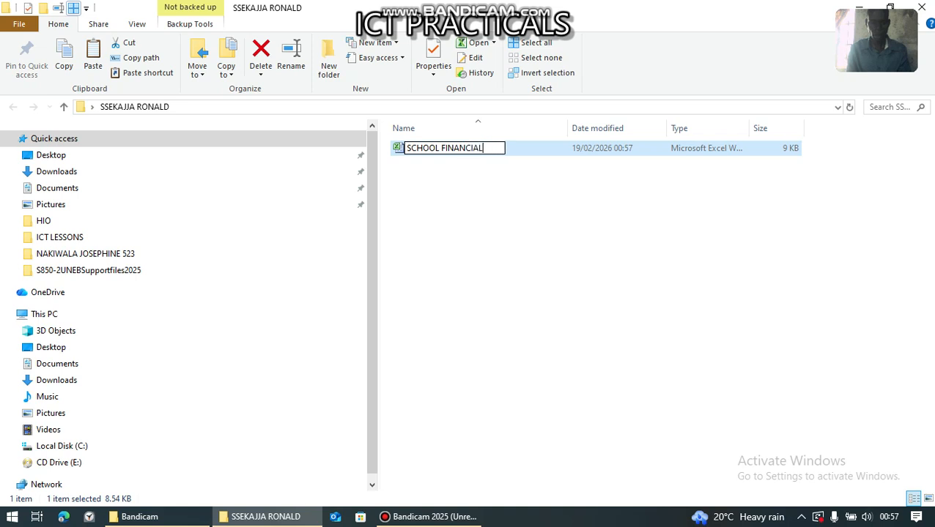
{"action": "type", "text": "YEAR 20"}
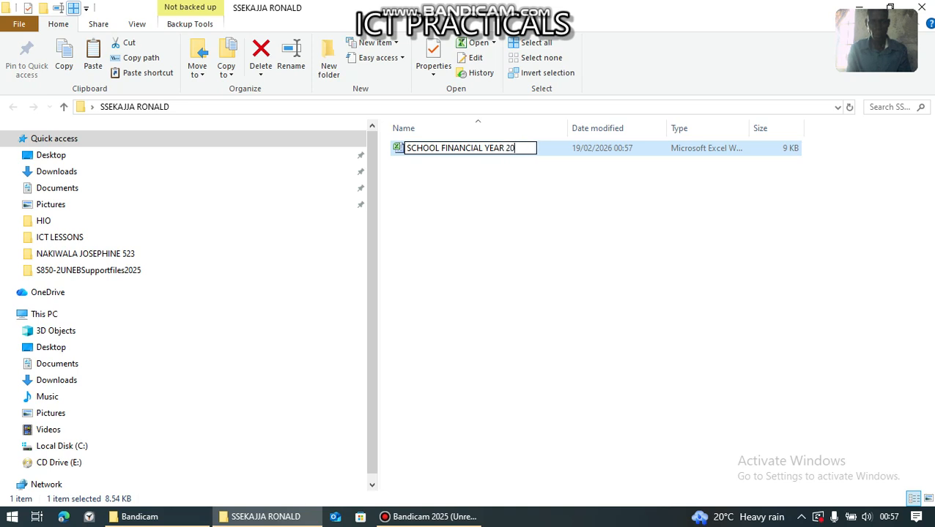
{"action": "type", "text": "26"}
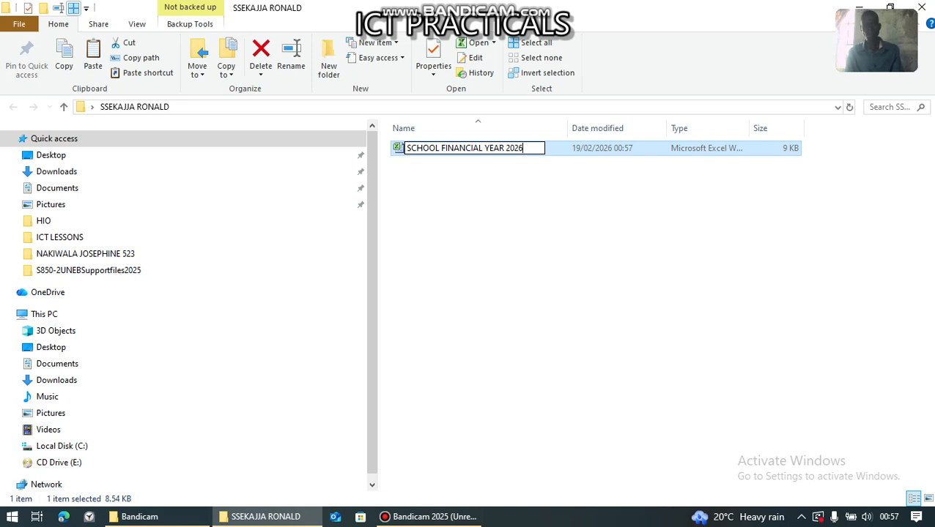
{"action": "key", "text": "Return"}
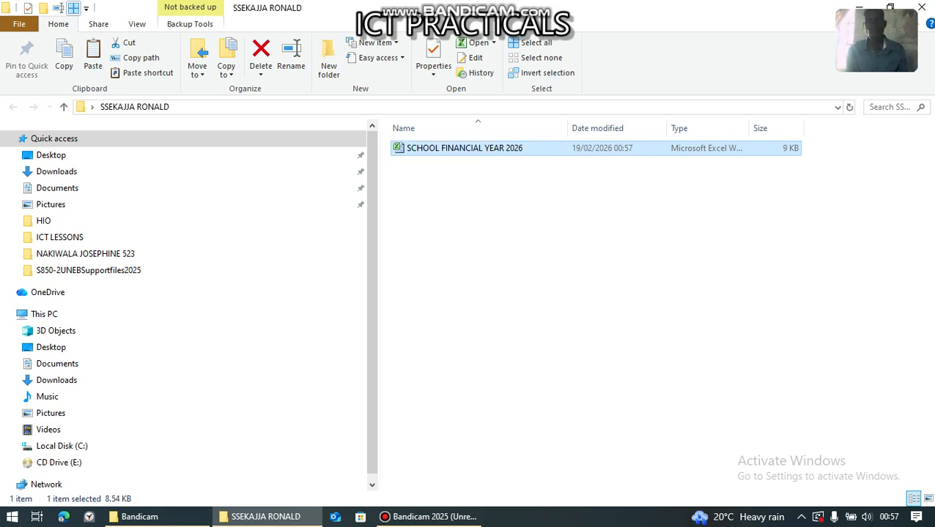
{"action": "key", "text": "Return"}
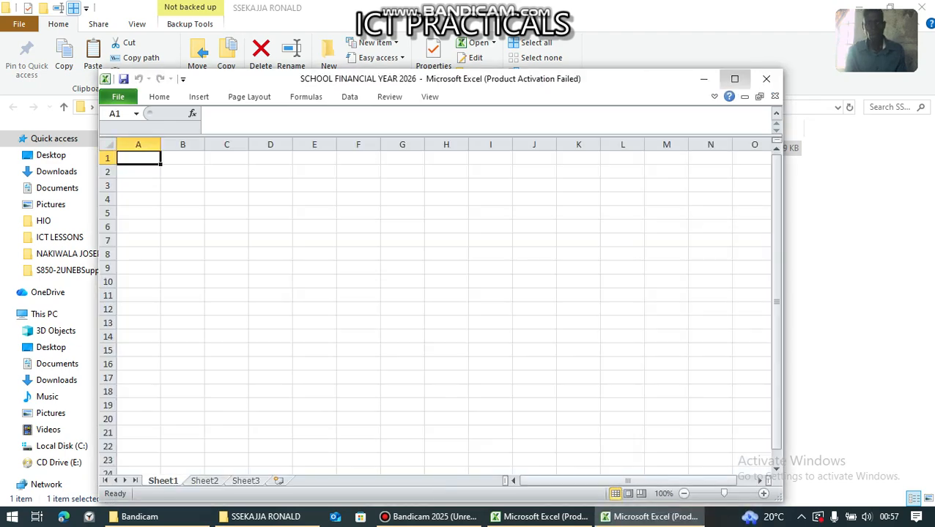
- Maximize Excel, dismiss the first activation warning and readjust the zoom slider
{"action": "left_click", "coordinate": [735, 79]}
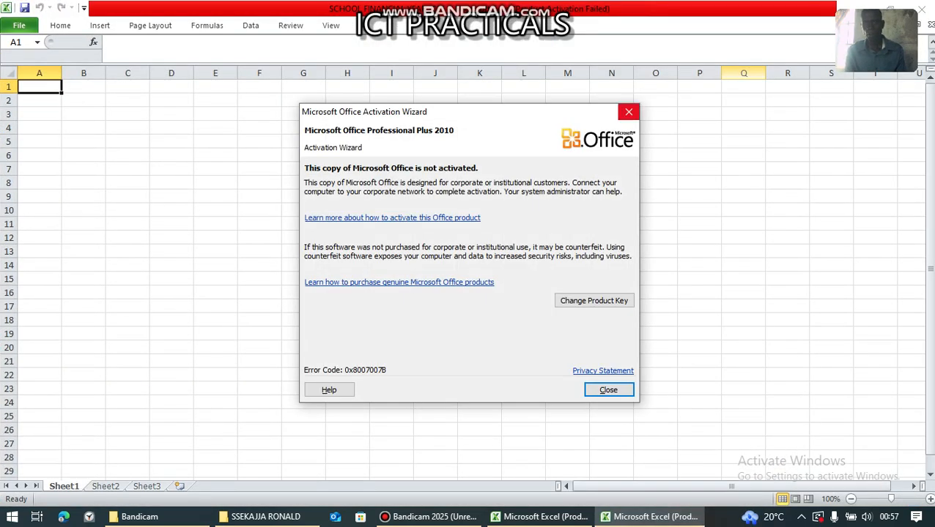
{"action": "left_click", "coordinate": [629, 111]}
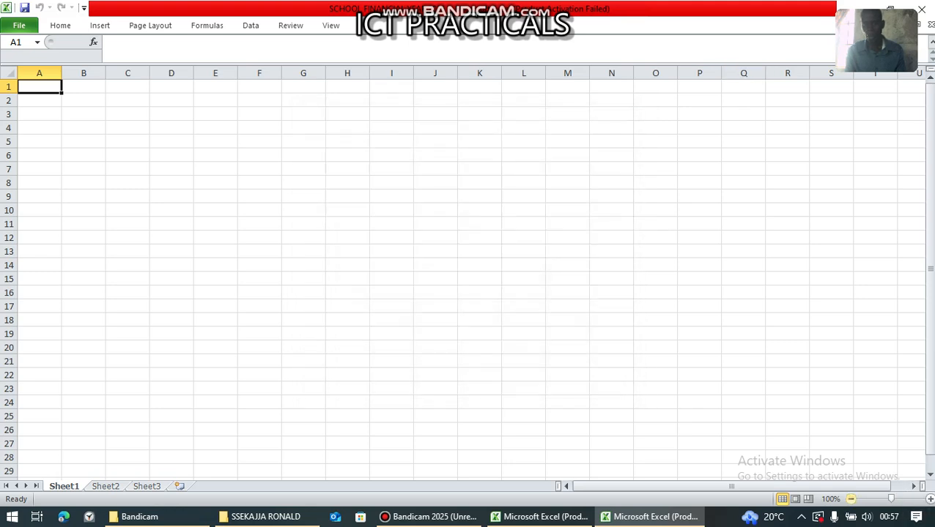
{"action": "left_click", "coordinate": [850, 499]}
{"action": "left_click", "coordinate": [851, 499]}
{"action": "left_click", "coordinate": [851, 499]}
{"action": "left_click", "coordinate": [850, 499]}
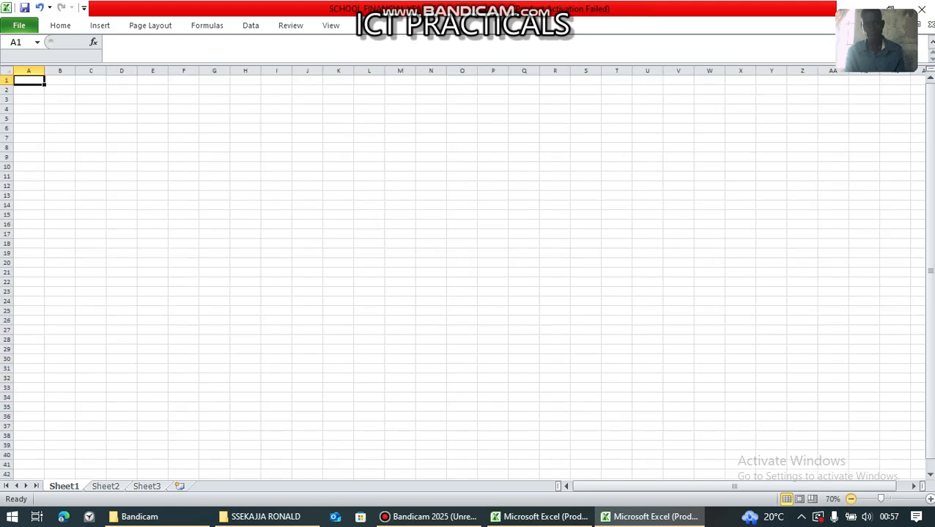
{"action": "left_click", "coordinate": [850, 498]}
{"action": "left_click", "coordinate": [851, 498]}
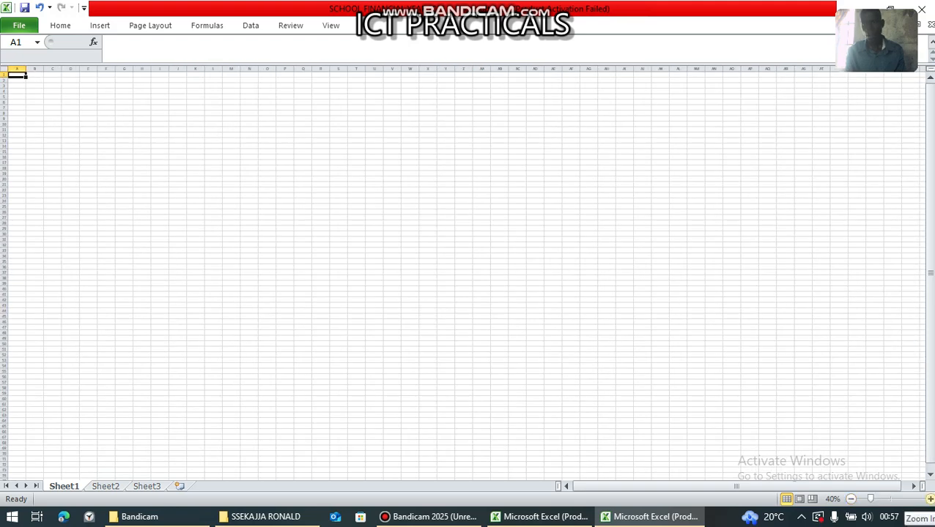
{"action": "left_click", "coordinate": [929, 499]}
{"action": "left_click", "coordinate": [929, 499]}
{"action": "left_click", "coordinate": [929, 499]}
{"action": "left_click", "coordinate": [929, 499]}
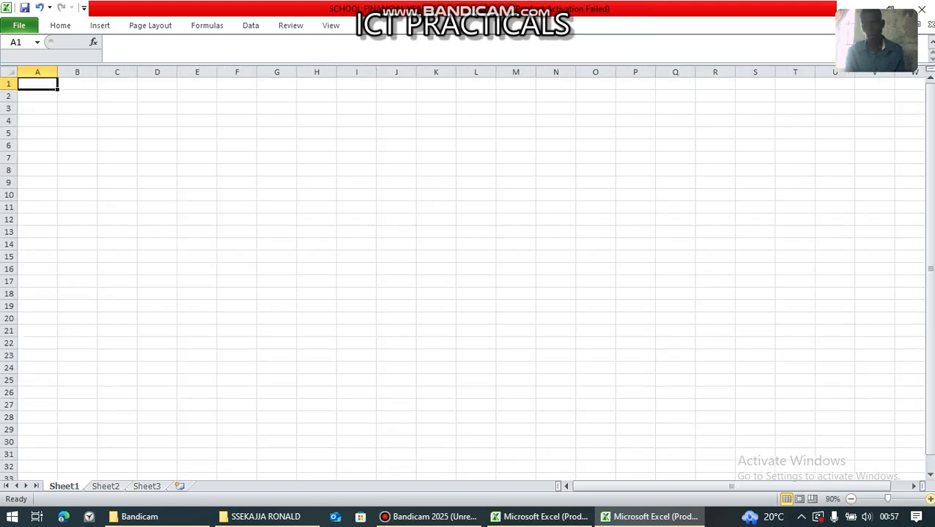
{"action": "left_click", "coordinate": [930, 499]}
{"action": "left_click", "coordinate": [929, 498]}
{"action": "left_click", "coordinate": [929, 498]}
{"action": "left_click", "coordinate": [930, 498]}
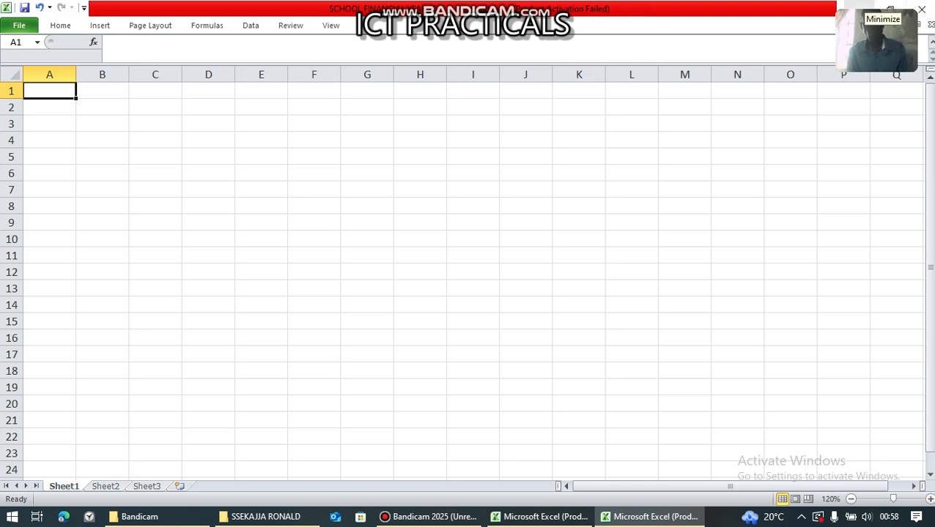
- Dismiss the second activation warning and bring SCHOOL FINANCIAL YEAR 2026 to the front, maximized
{"action": "left_click", "coordinate": [861, 8]}
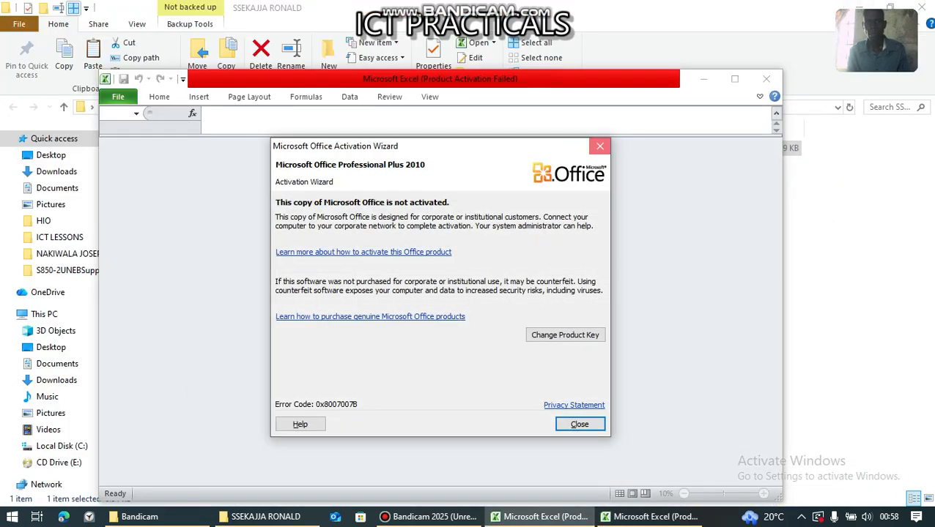
{"action": "left_click", "coordinate": [599, 146]}
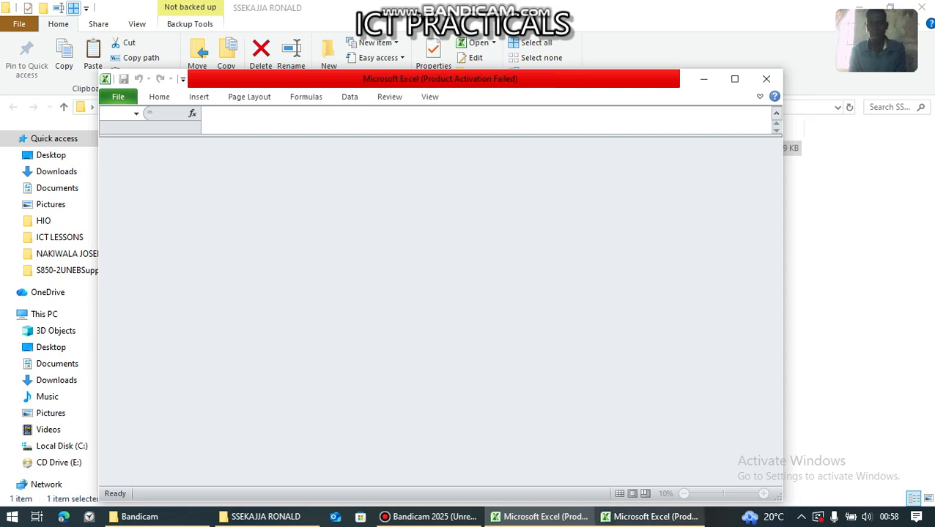
{"action": "mouse_move", "coordinate": [648, 517]}
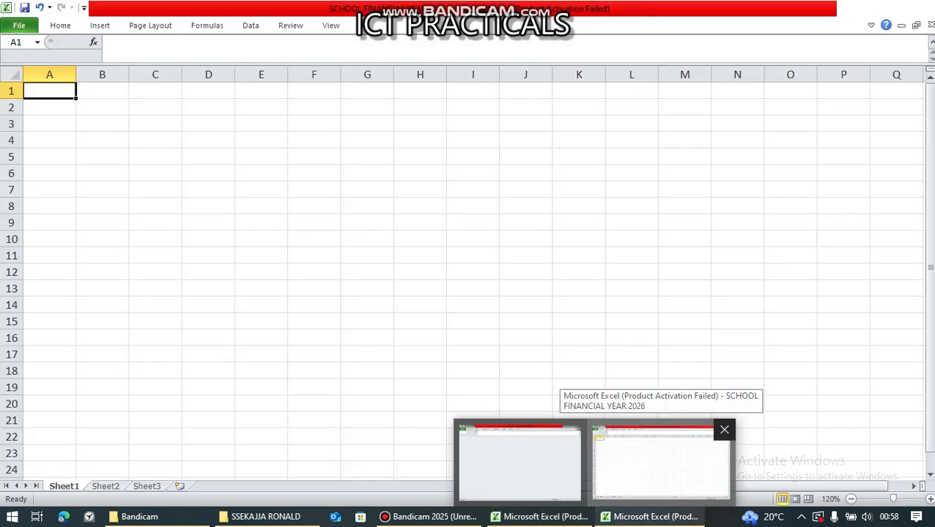
{"action": "left_click", "coordinate": [659, 462]}
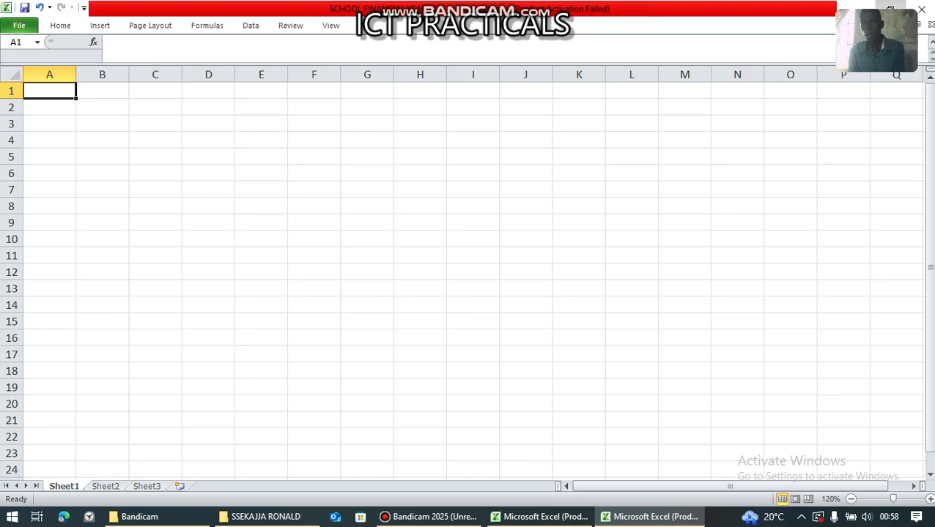
{"action": "left_click", "coordinate": [890, 7]}
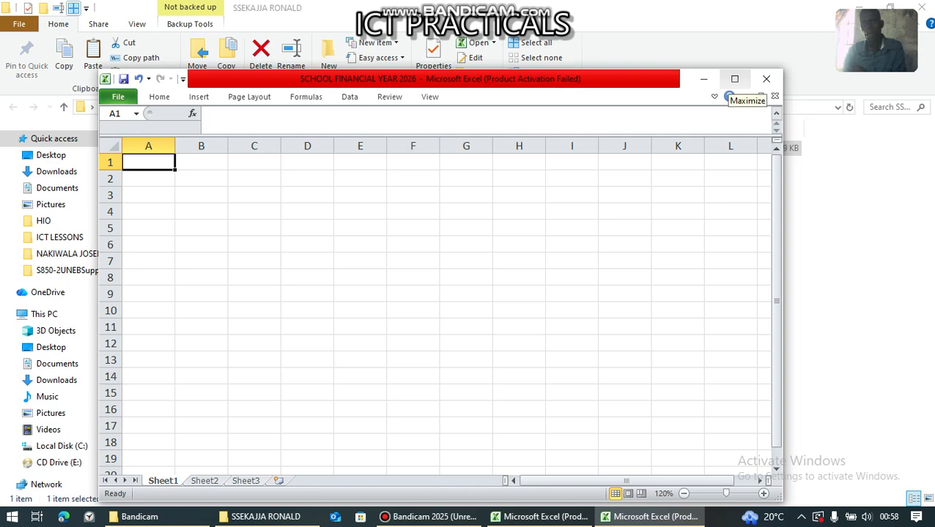
{"action": "left_click", "coordinate": [734, 78]}
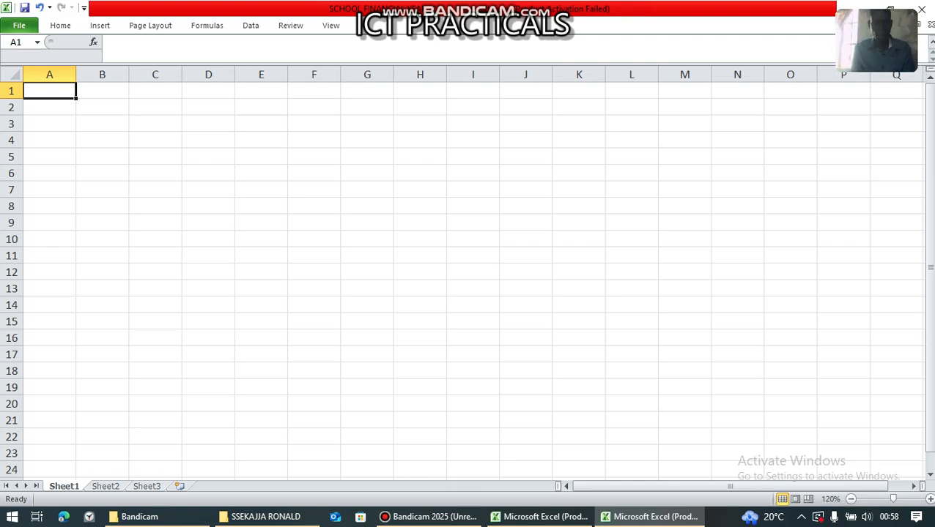
- Enter STAFF MEMBER ID NO. in A1 and autofit column A
{"action": "type", "text": "STAFF "}
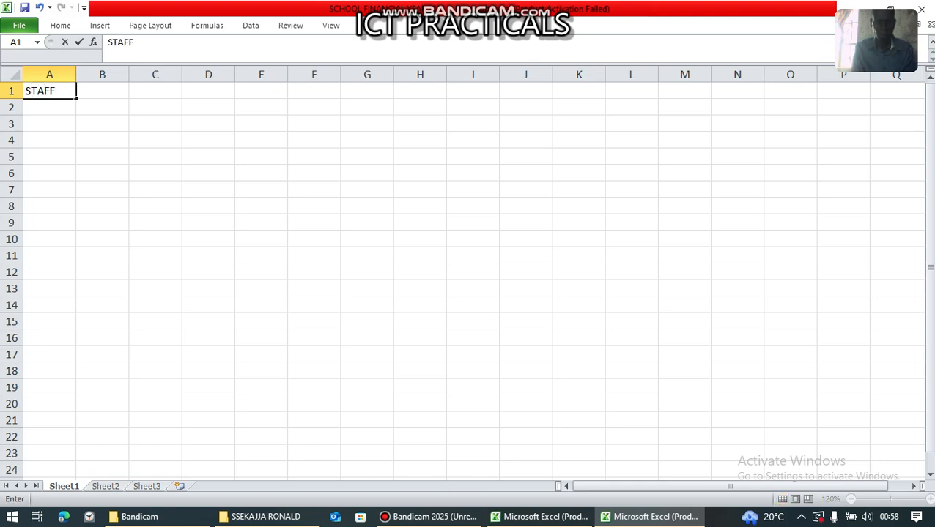
{"action": "type", "text": "MEMBER"}
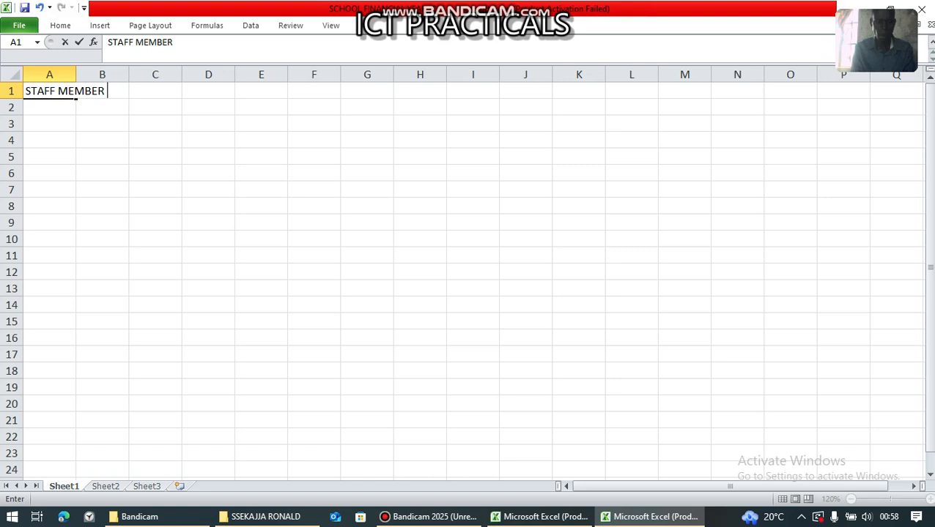
{"action": "type", "text": " ID NO."}
{"action": "key", "text": "Tab"}
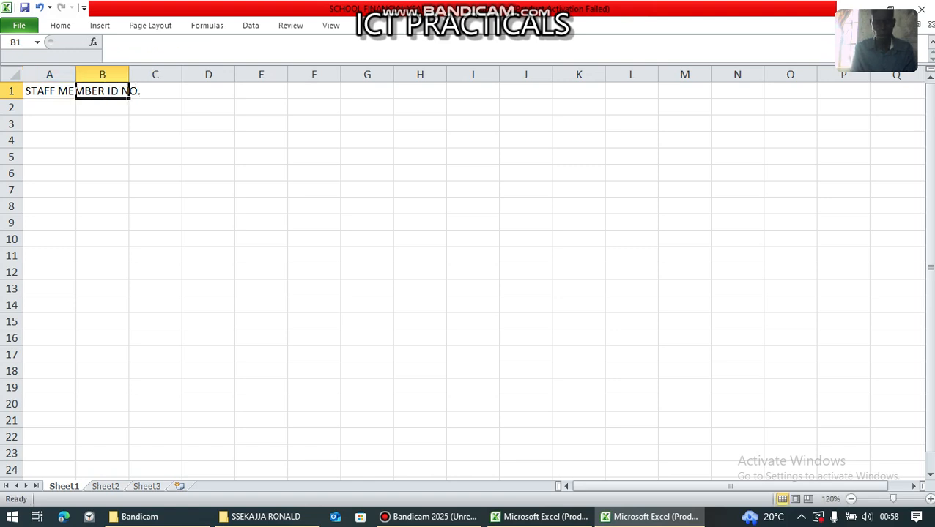
{"action": "type", "text": "STAFF"}
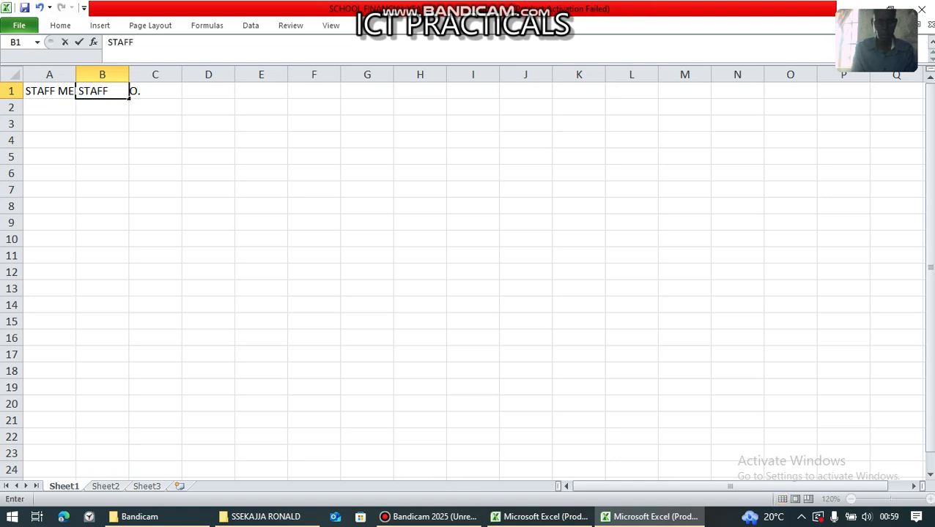
{"action": "key", "text": "BackSpace"}
{"action": "key", "text": "BackSpace"}
{"action": "key", "text": "BackSpace"}
{"action": "key", "text": "BackSpace"}
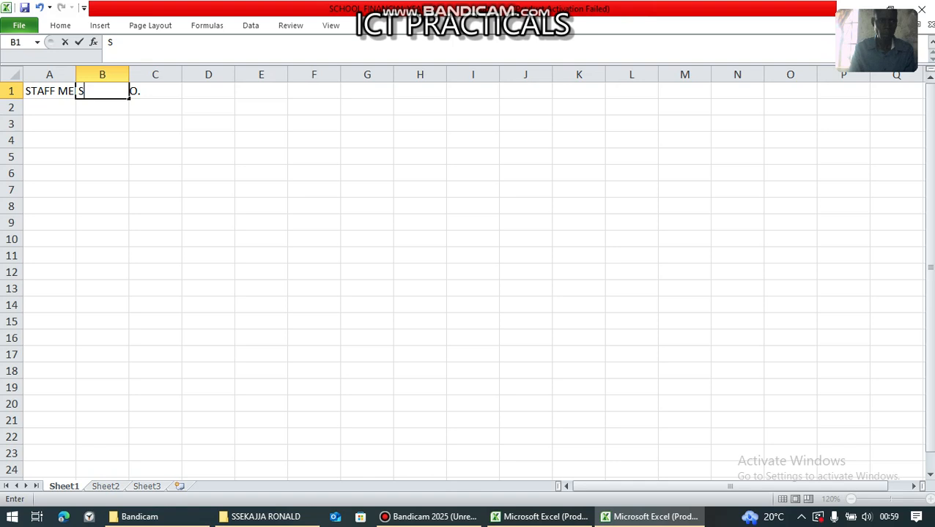
{"action": "left_click", "coordinate": [208, 174]}
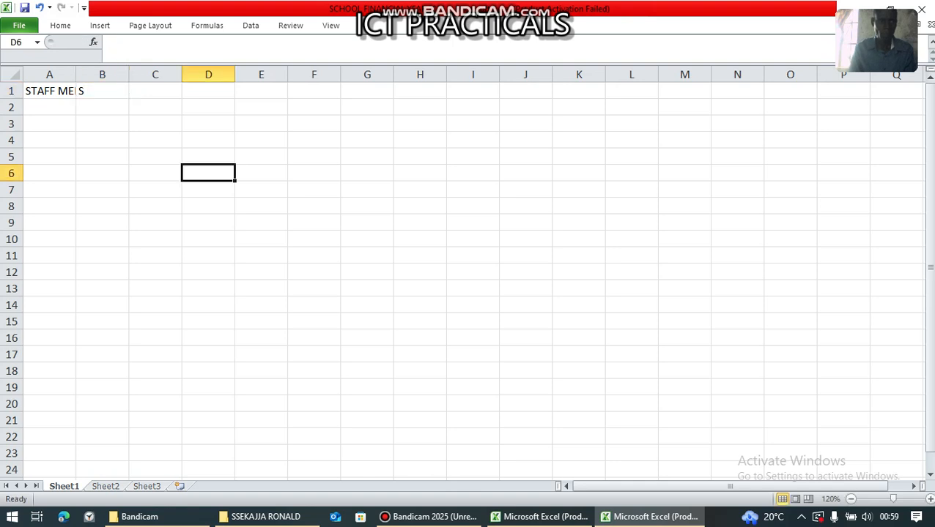
{"action": "double_click", "coordinate": [76, 75]}
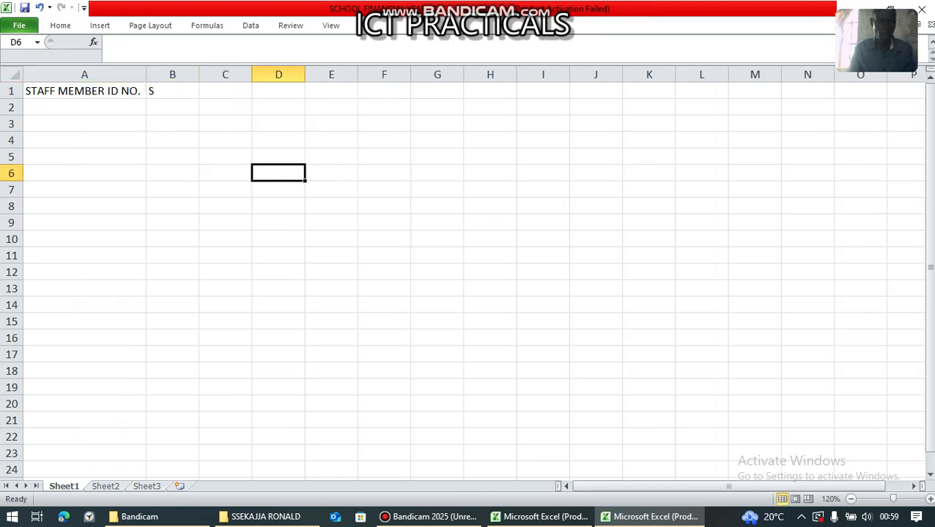
- Enter STAFF NAME in B1 and autofit column B
{"action": "left_click", "coordinate": [172, 91]}
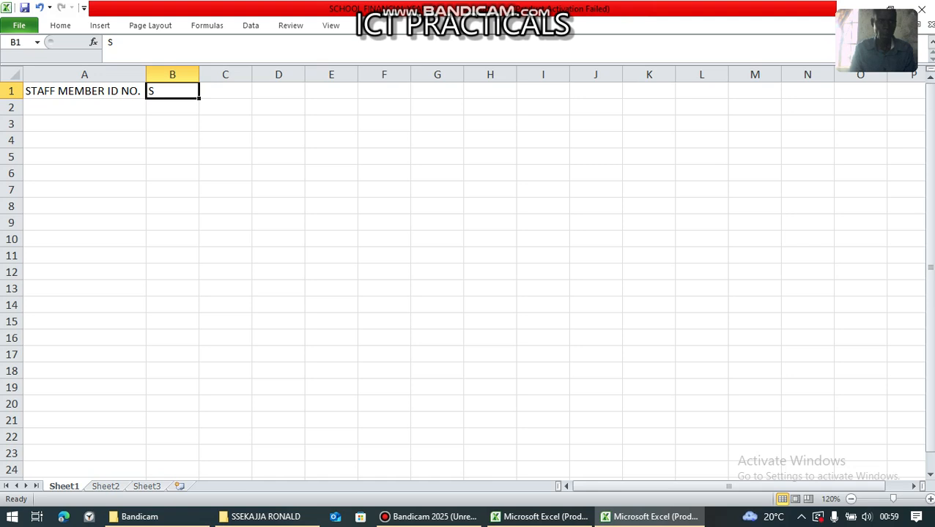
{"action": "key", "text": "BackSpace"}
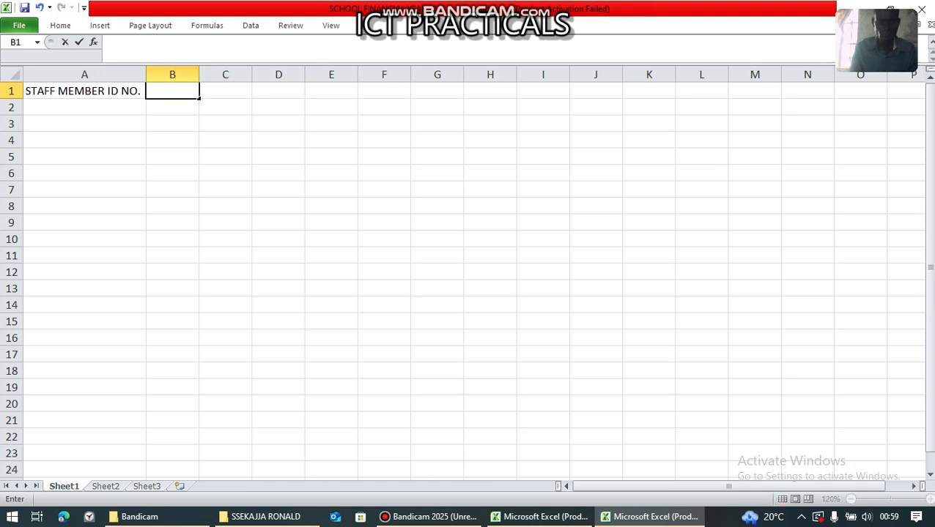
{"action": "type", "text": "STAFF"}
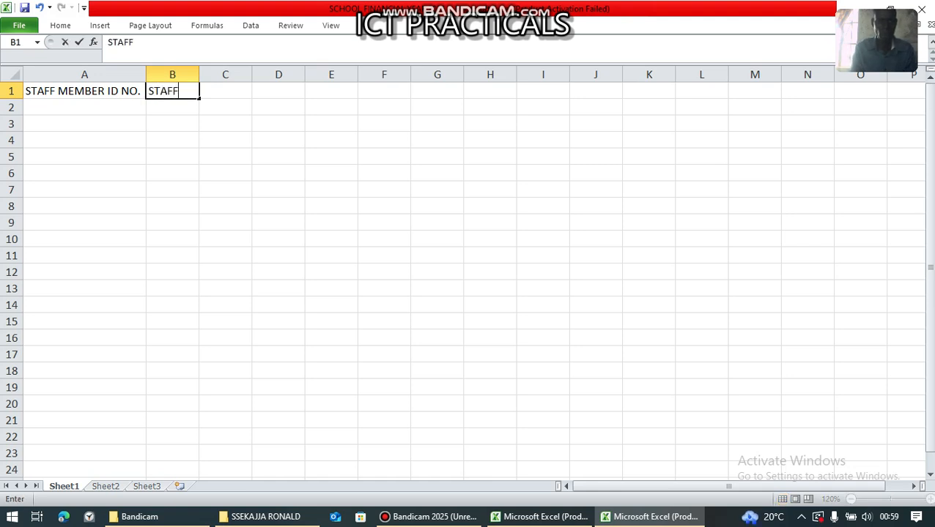
{"action": "type", "text": " NAME"}
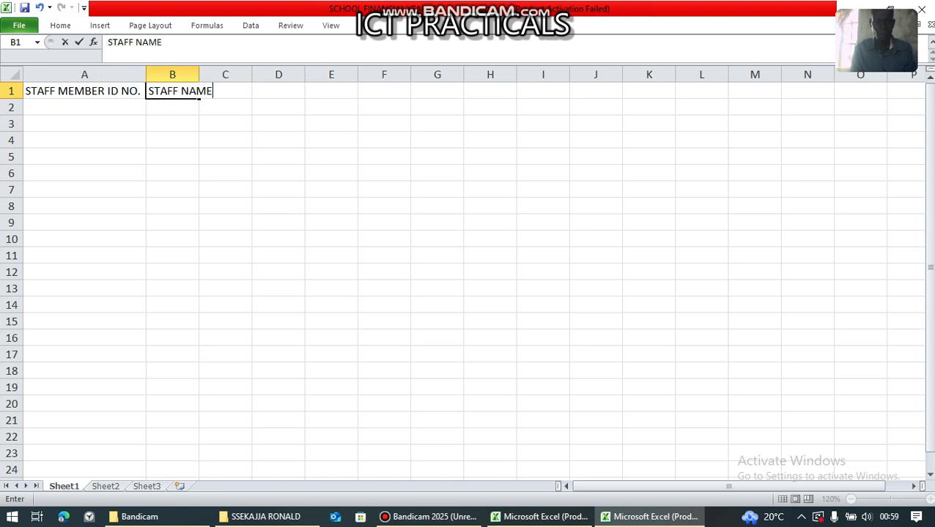
{"action": "left_click", "coordinate": [279, 156]}
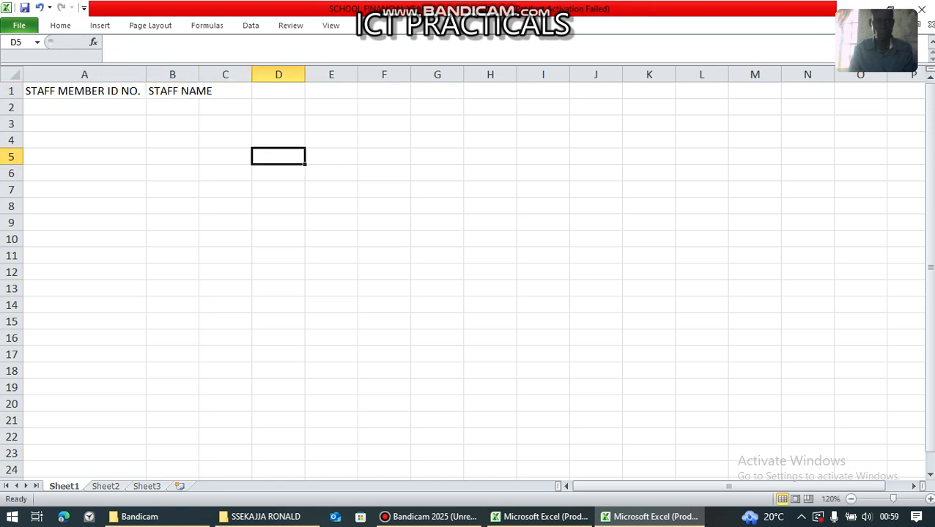
{"action": "double_click", "coordinate": [199, 73]}
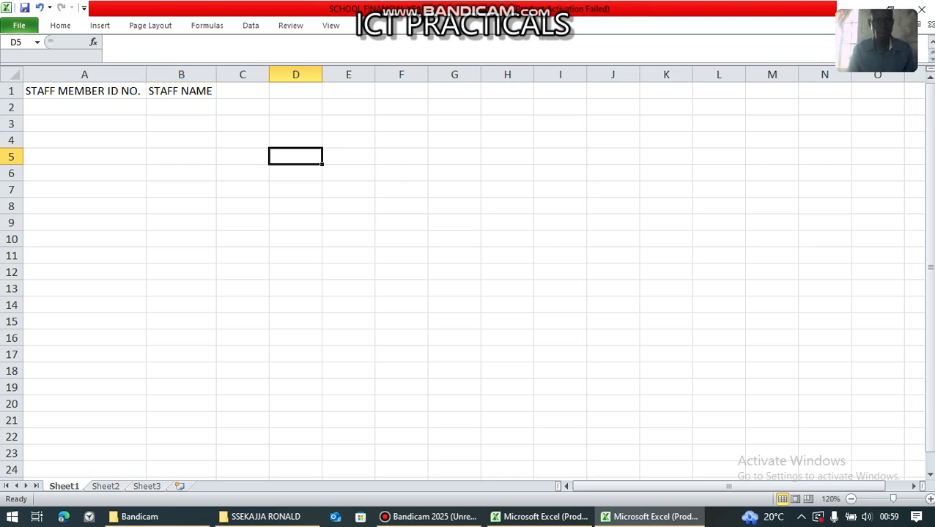
{"action": "double_click", "coordinate": [242, 91]}
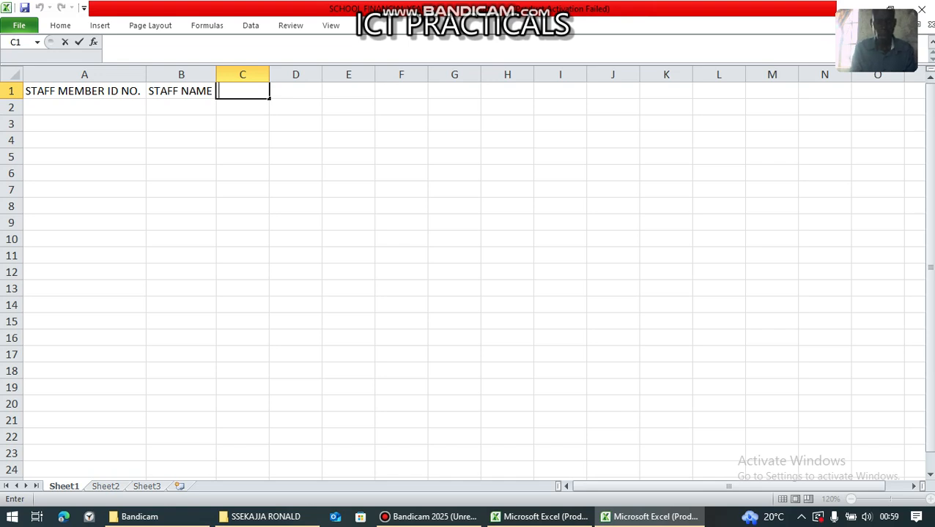
- Enter TEACHING SUBJECT in C1 and autofit column C
{"action": "type", "text": "SUBJE"}
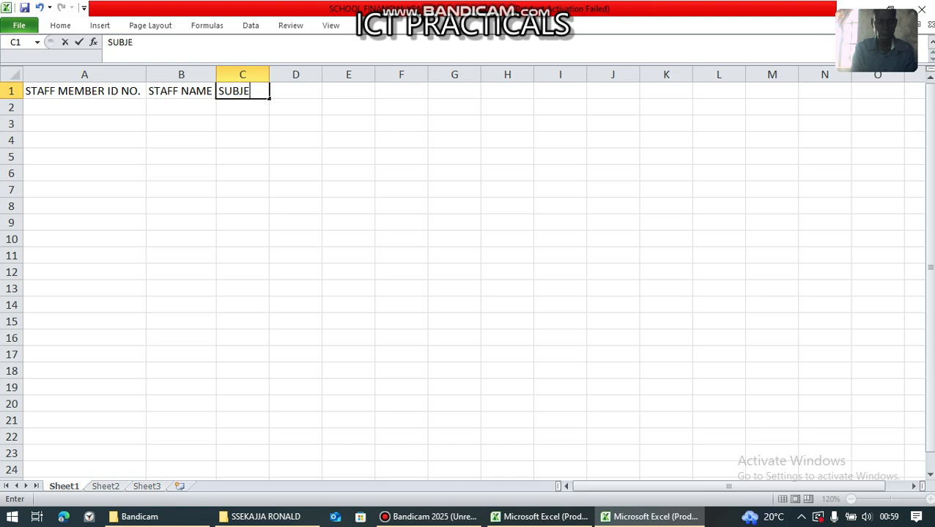
{"action": "type", "text": "CT"}
{"action": "key", "text": "BackSpace"}
{"action": "key", "text": "BackSpace"}
{"action": "key", "text": "BackSpace"}
{"action": "key", "text": "BackSpace"}
{"action": "key", "text": "BackSpace"}
{"action": "key", "text": "BackSpace"}
{"action": "key", "text": "BackSpace"}
{"action": "type", "text": "TEA"}
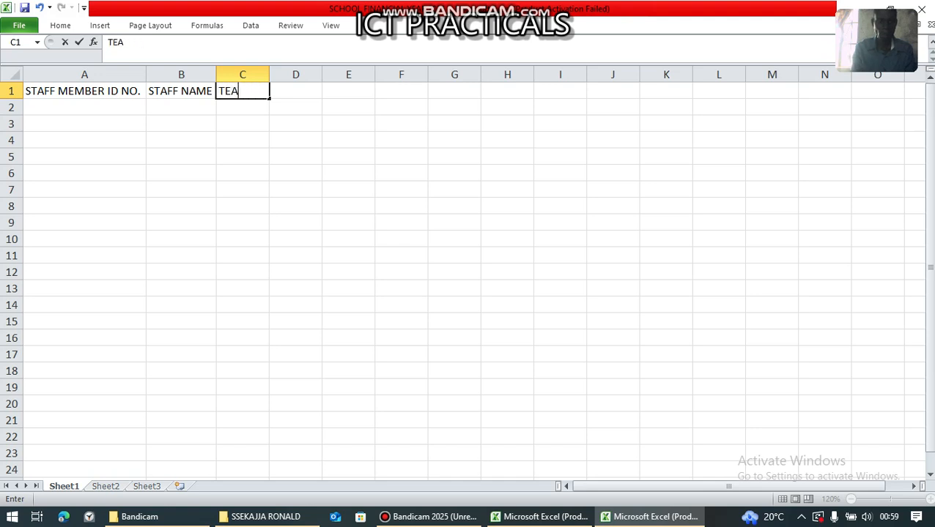
{"action": "type", "text": "CHING"}
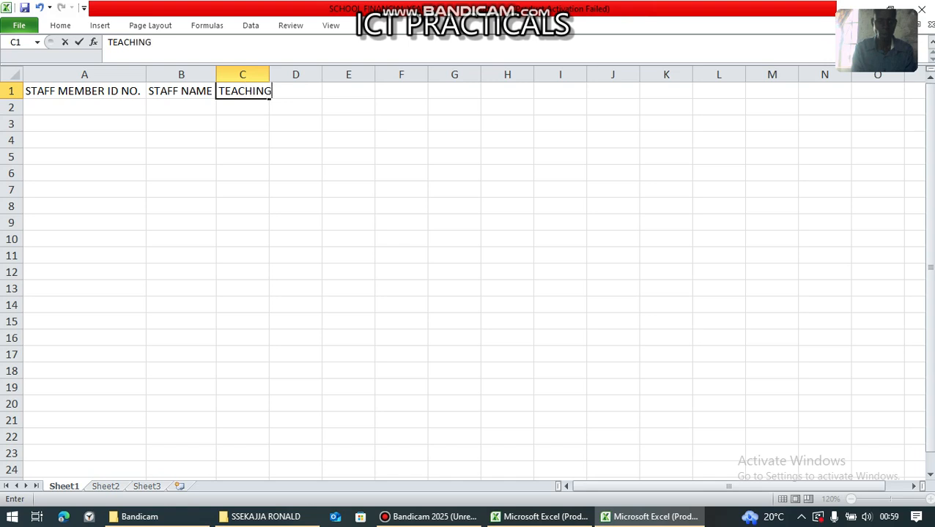
{"action": "type", "text": " SUBJECT"}
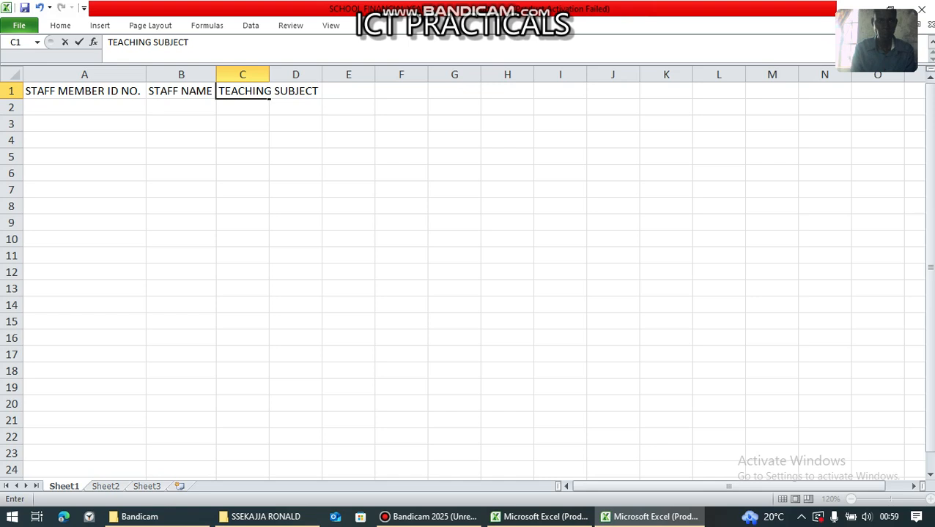
{"action": "left_click", "coordinate": [348, 140]}
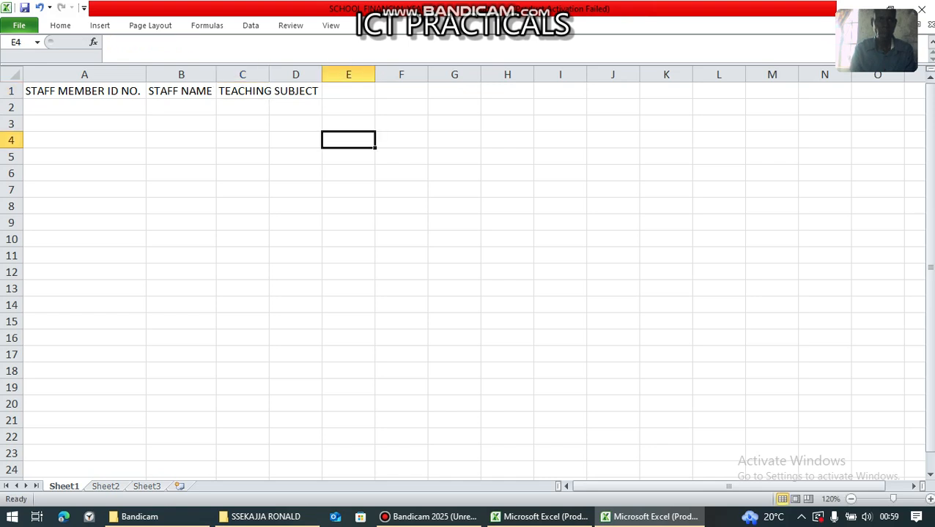
{"action": "double_click", "coordinate": [269, 74]}
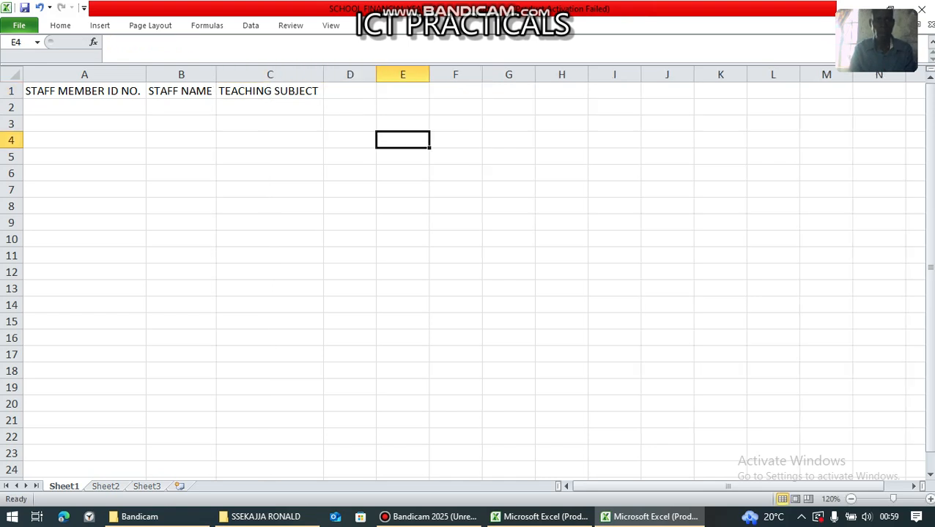
- Enter BASIC SALARY in D1 and autofit column D
{"action": "left_click", "coordinate": [349, 91]}
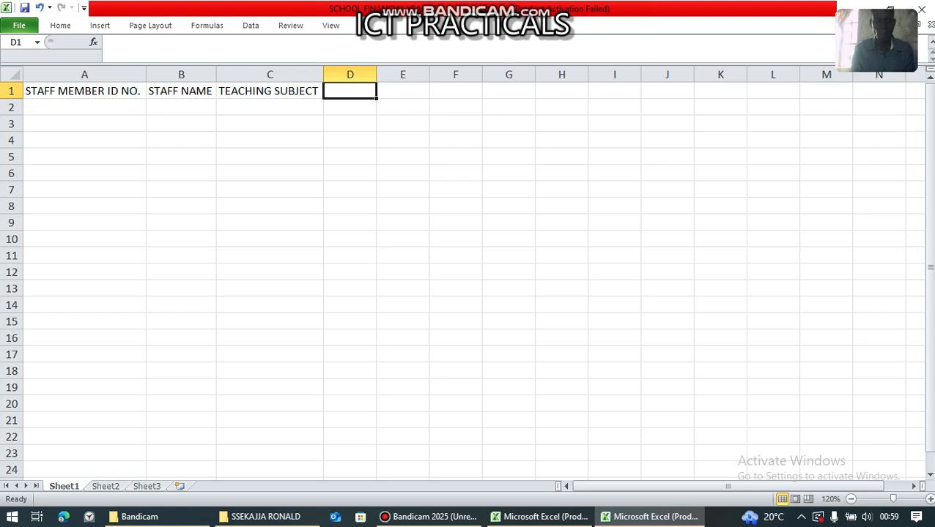
{"action": "type", "text": "BASI"}
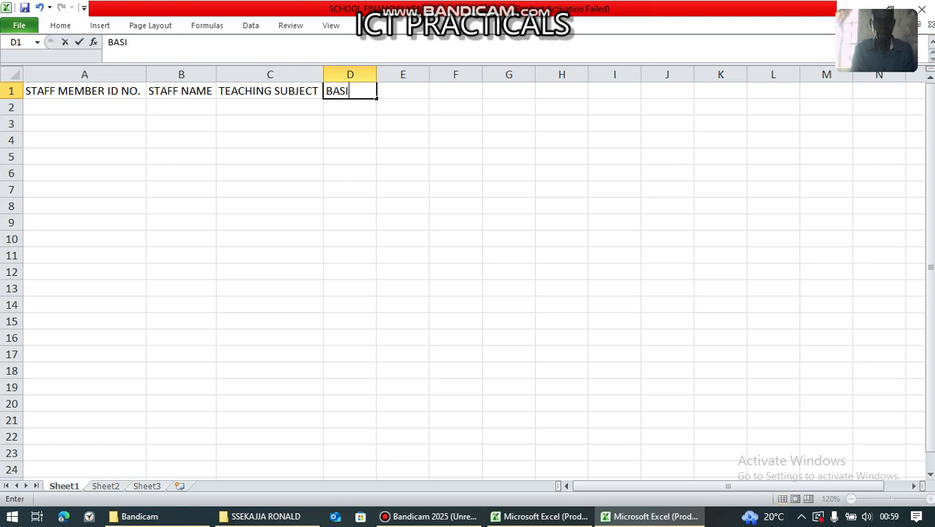
{"action": "type", "text": "C SALARY"}
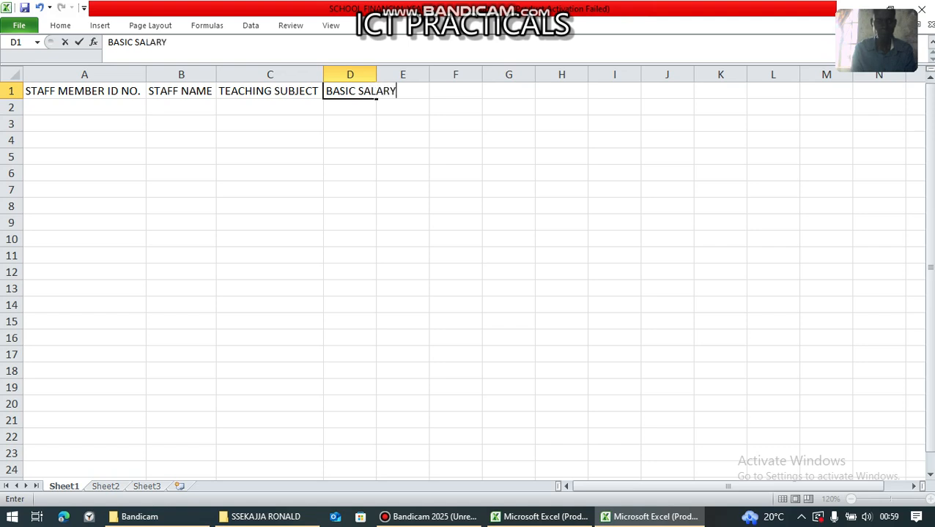
{"action": "left_click", "coordinate": [456, 156]}
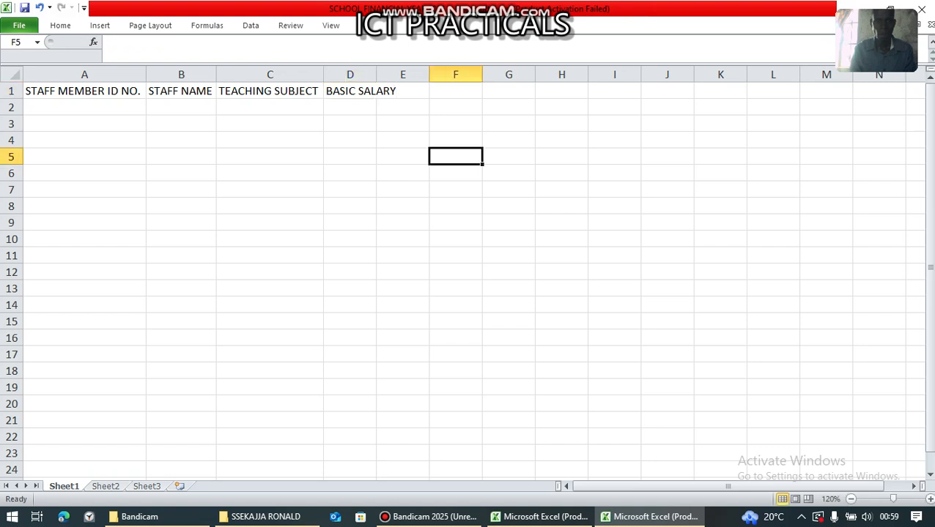
{"action": "double_click", "coordinate": [377, 75]}
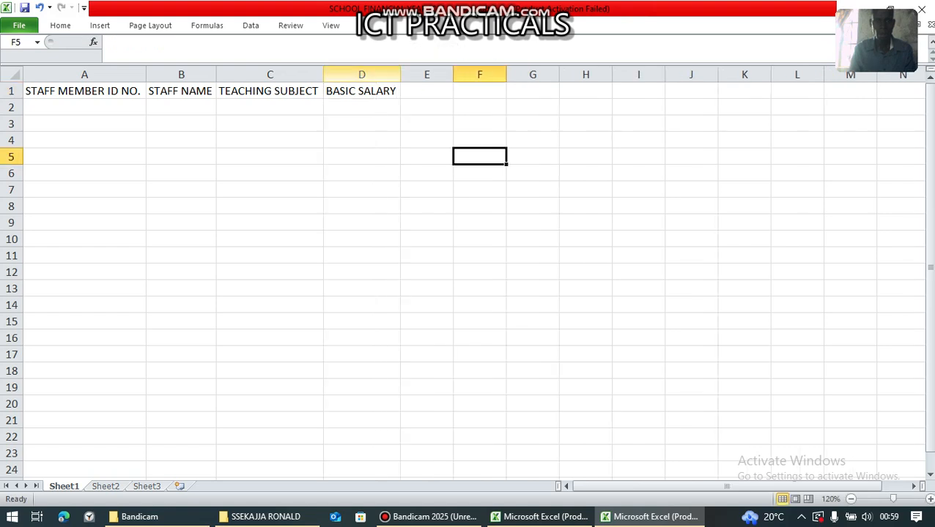
- Enter ALLOWANCES in E1 and autofit column E
{"action": "left_click", "coordinate": [427, 91]}
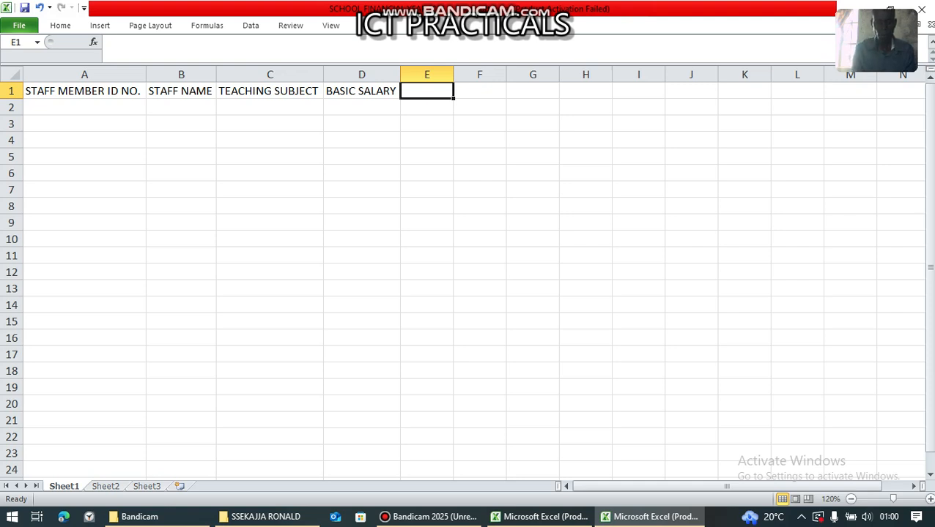
{"action": "type", "text": "ALLOWA"}
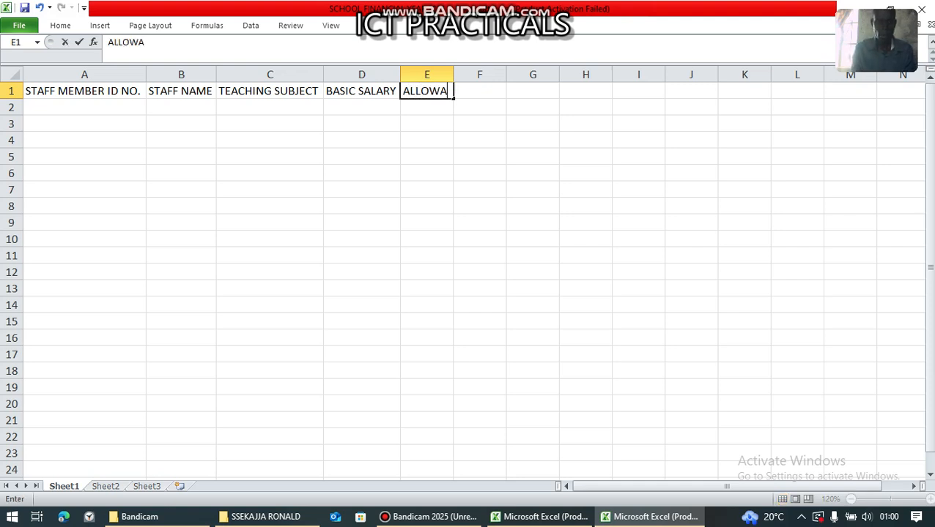
{"action": "type", "text": "NCES"}
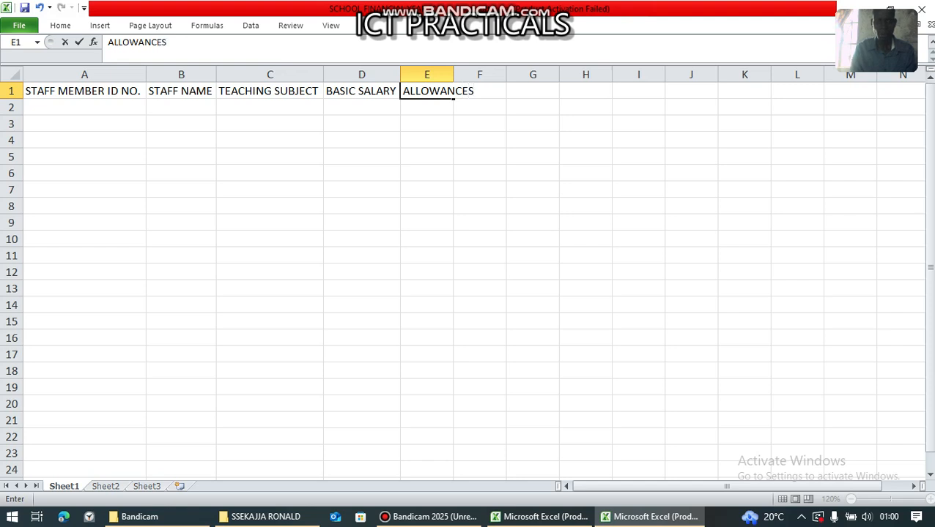
{"action": "left_click", "coordinate": [532, 190]}
{"action": "double_click", "coordinate": [453, 75]}
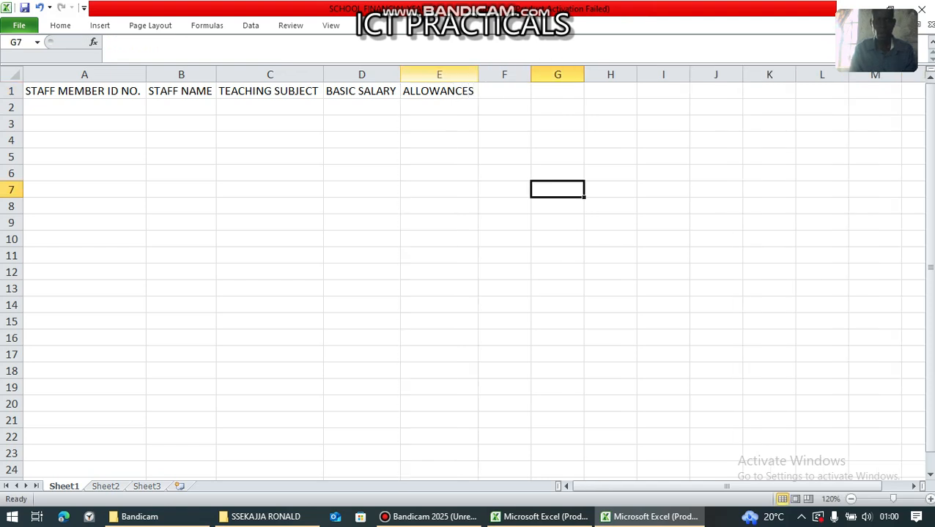
{"action": "left_click", "coordinate": [504, 91]}
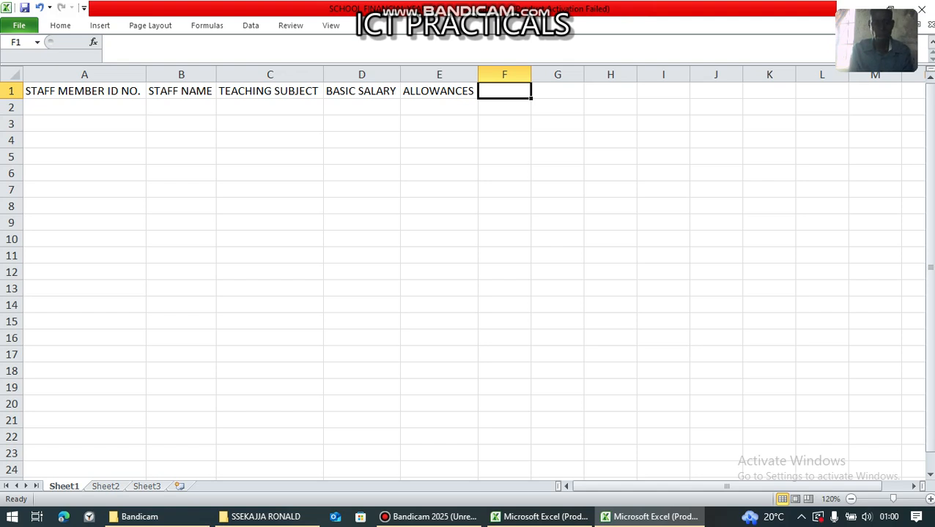
- Type TAXES into F1 by mistake, then return to F1 to replace it
{"action": "type", "text": "N"}
{"action": "key", "text": "BackSpace"}
{"action": "type", "text": "T"}
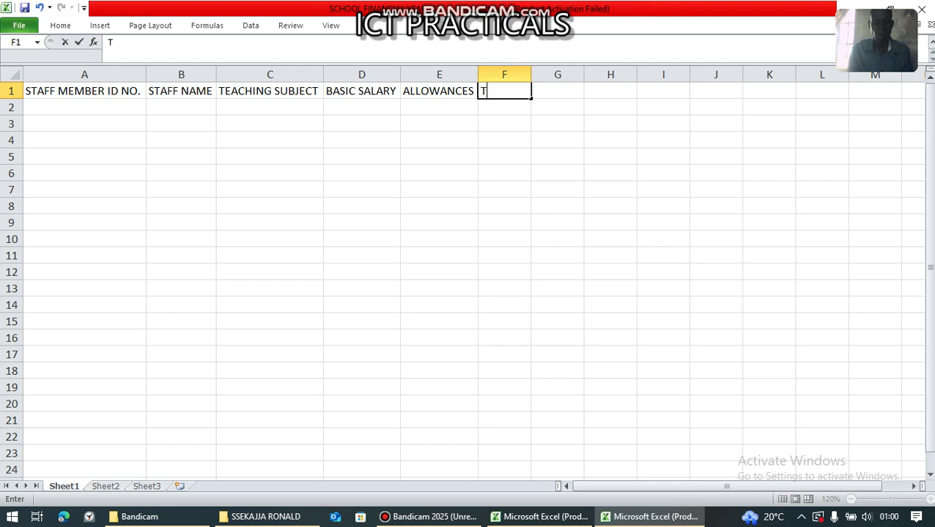
{"action": "type", "text": "AXESS"}
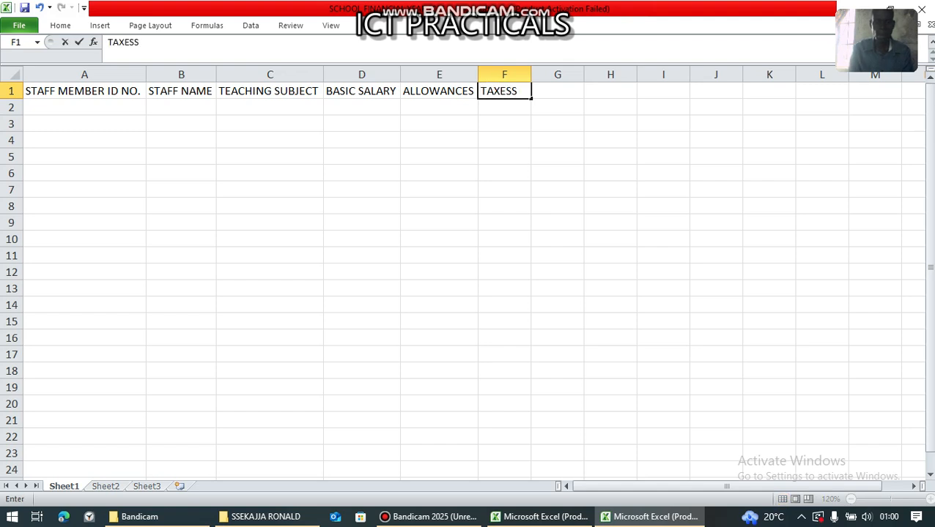
{"action": "key", "text": "BackSpace"}
{"action": "left_click", "coordinate": [557, 107]}
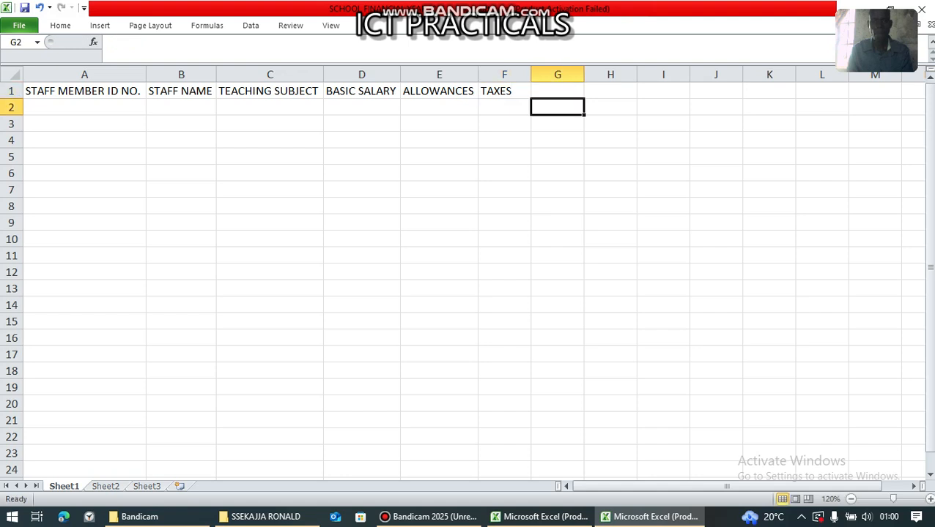
{"action": "key", "text": "Up"}
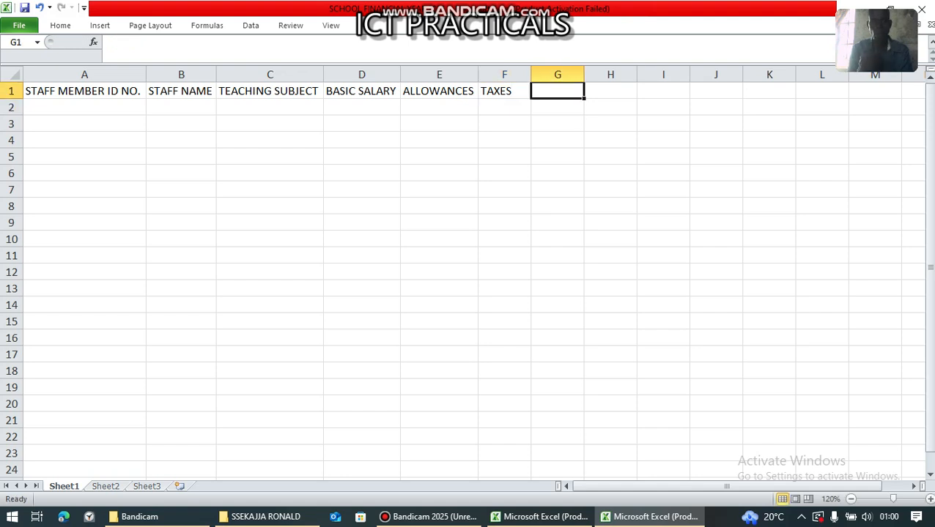
{"action": "key", "text": "Left"}
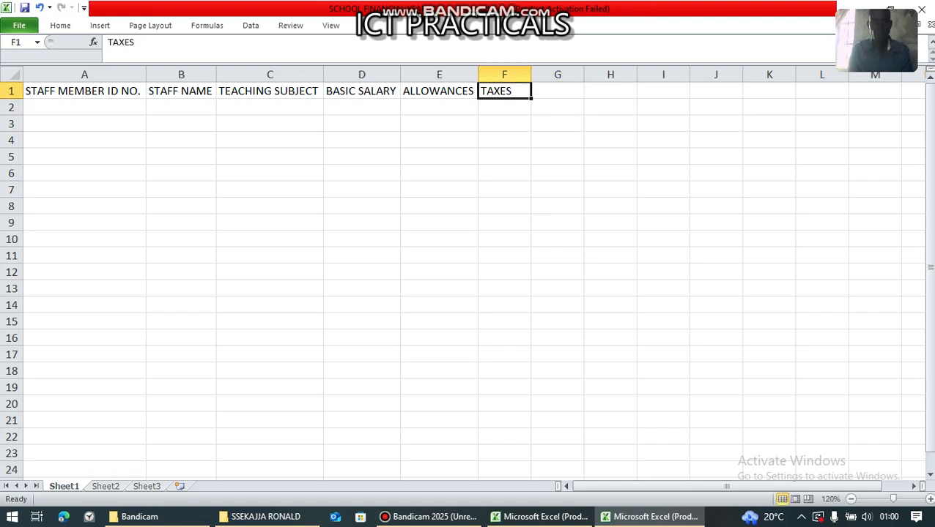
- Change F1 to GROSS SALARY and autofit column F
{"action": "type", "text": "GROS"}
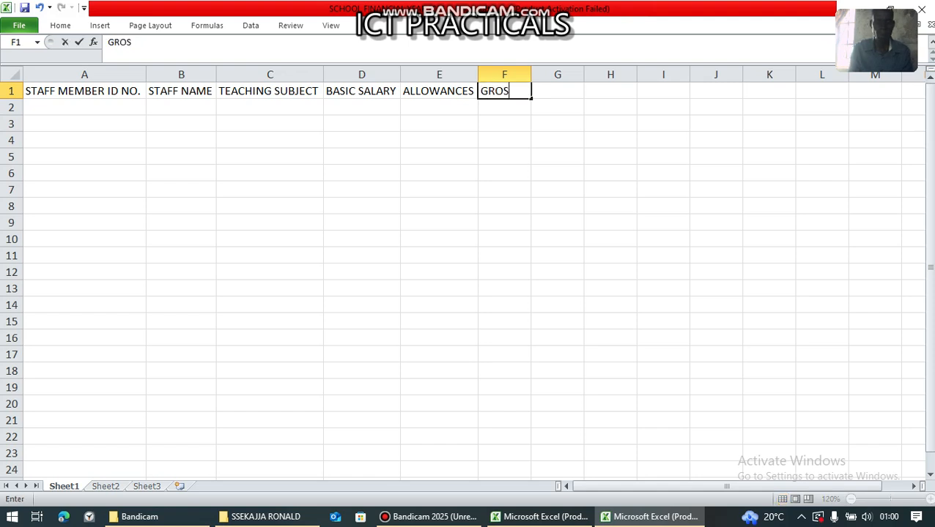
{"action": "key", "text": "F2"}
{"action": "key", "text": "Left"}
{"action": "key", "text": "BackSpace"}
{"action": "key", "text": "Delete"}
{"action": "type", "text": "SS SALARY"}
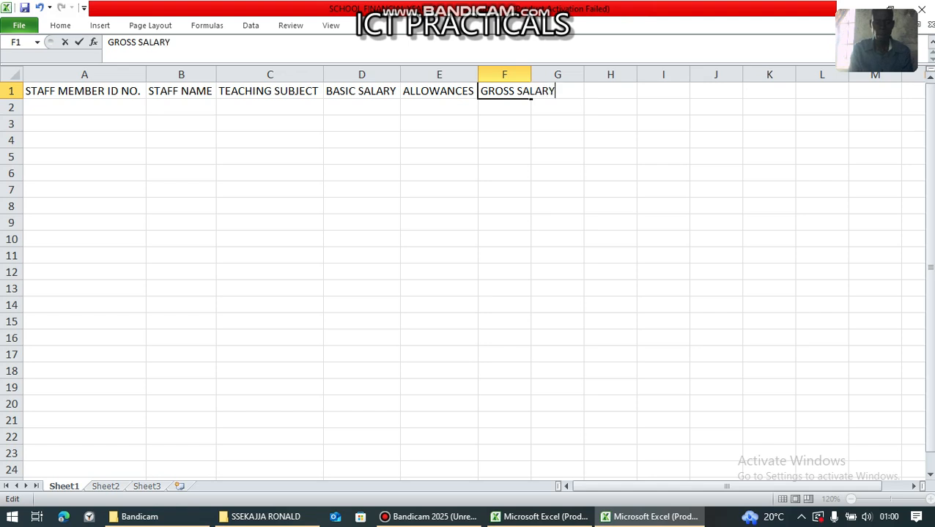
{"action": "left_click", "coordinate": [557, 173]}
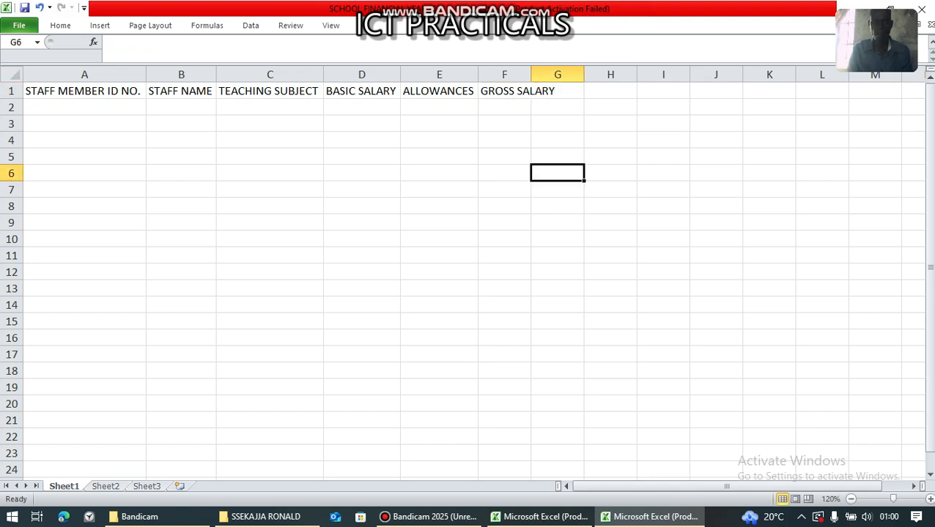
{"action": "left_click_drag", "start_coordinate": [531, 74], "coordinate": [531, 74]}
{"action": "double_click", "coordinate": [531, 74]}
- Add TAXES in G1 and NET SALARY in H1
{"action": "left_click", "coordinate": [586, 91]}
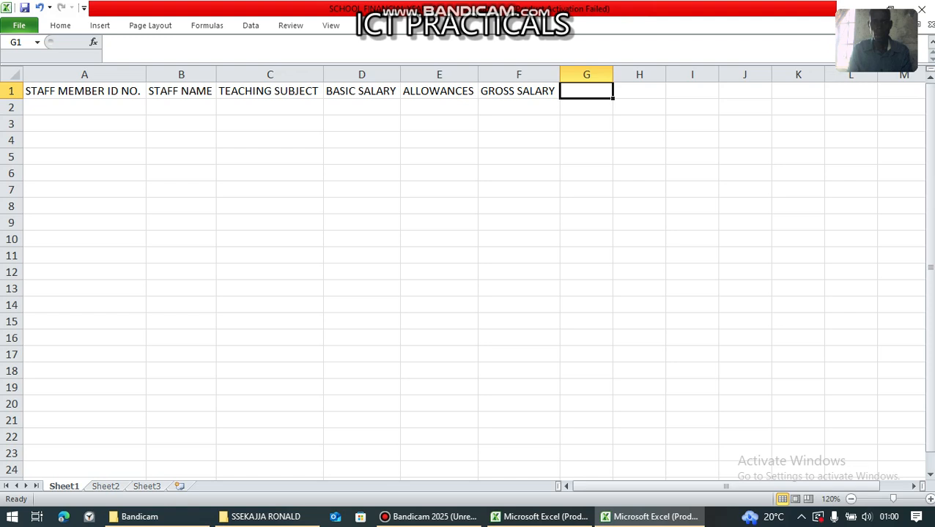
{"action": "type", "text": "TA"}
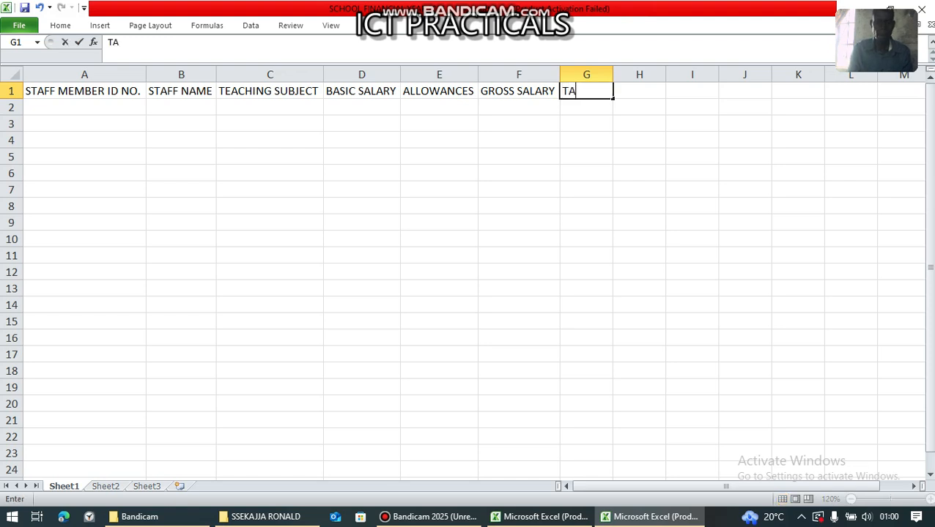
{"action": "type", "text": "XES"}
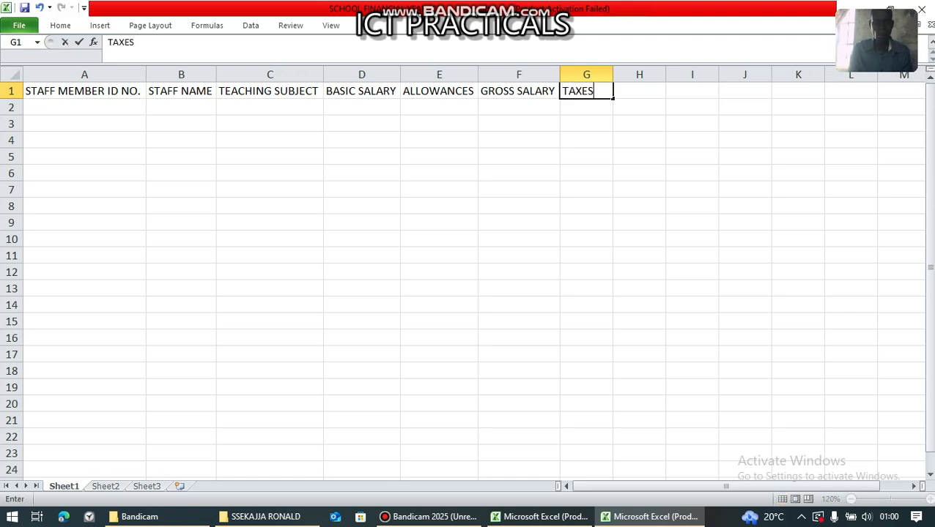
{"action": "left_click", "coordinate": [744, 108]}
{"action": "left_click", "coordinate": [639, 91]}
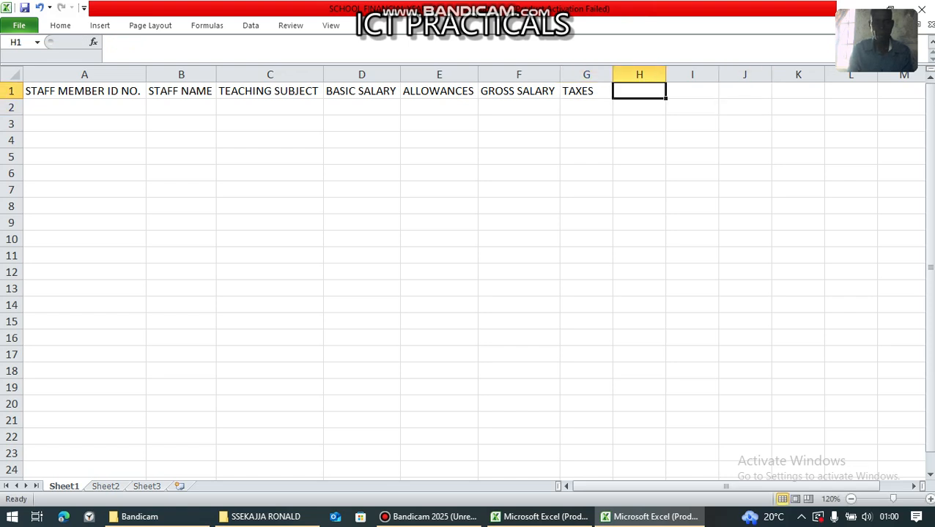
{"action": "type", "text": "NET "}
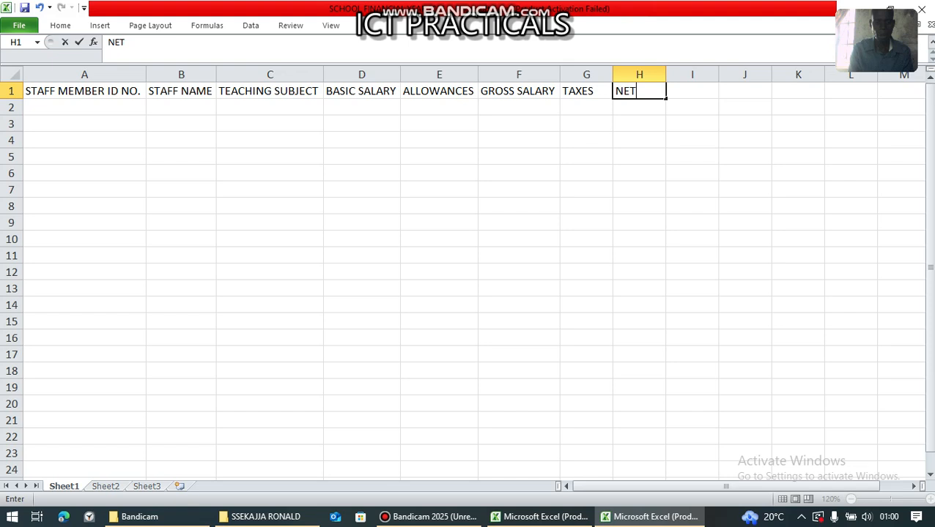
{"action": "type", "text": "SALARY"}
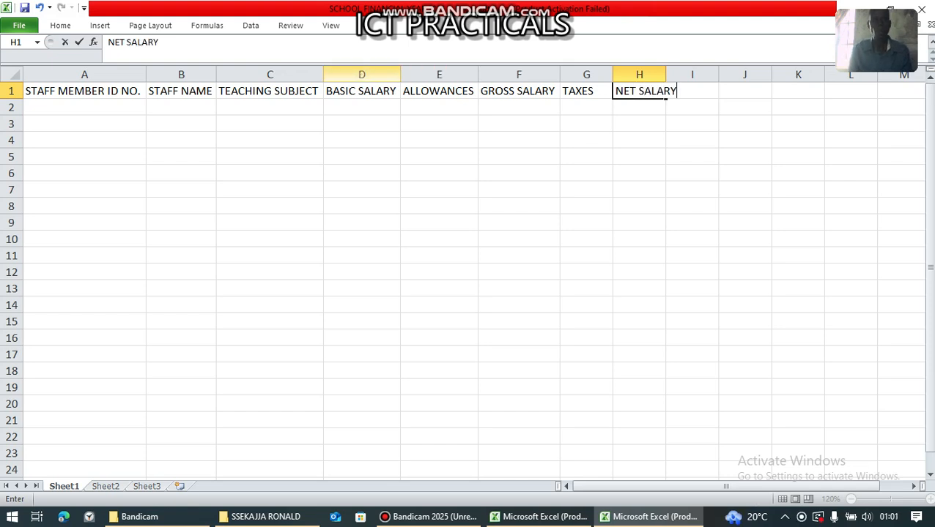
{"action": "key", "text": "Return"}
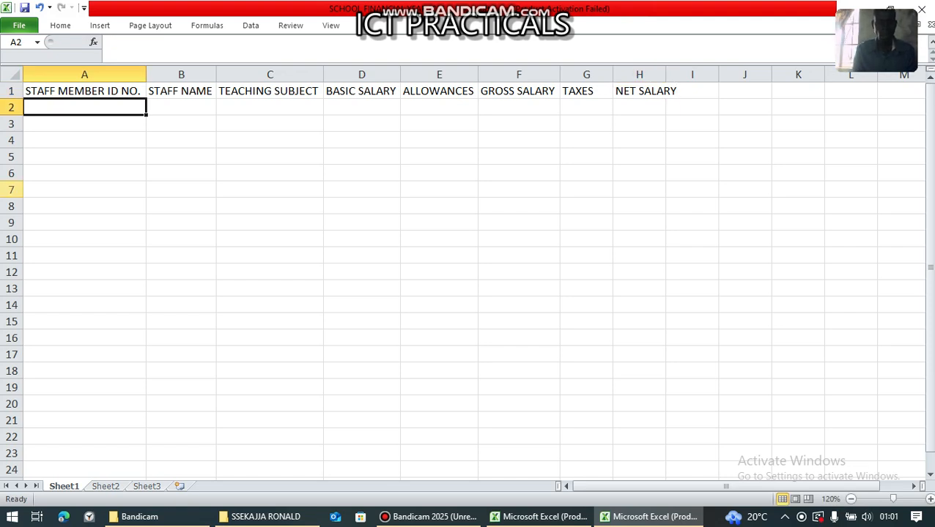
- Fill row 2 with ID NAPSEC001, the staff member's name and ENGLISH, widening column B
{"action": "type", "text": "NAPSE"}
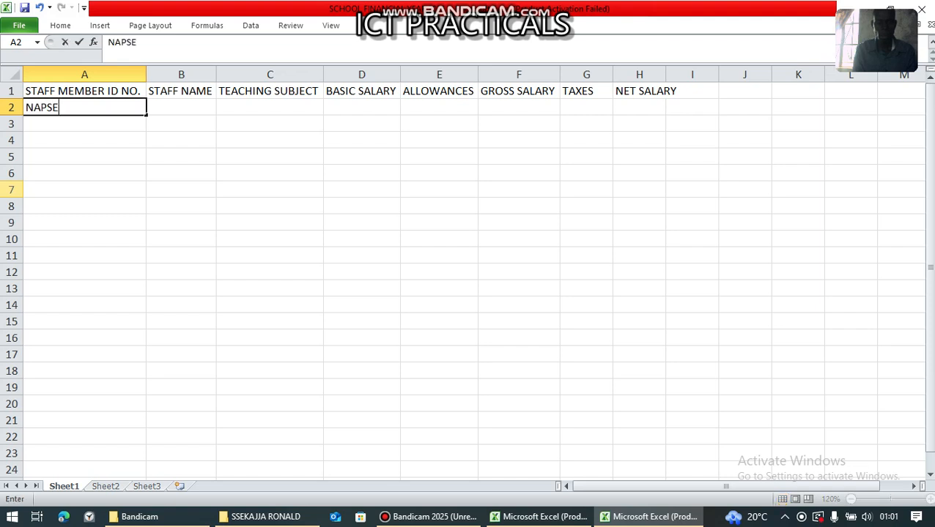
{"action": "type", "text": "C001"}
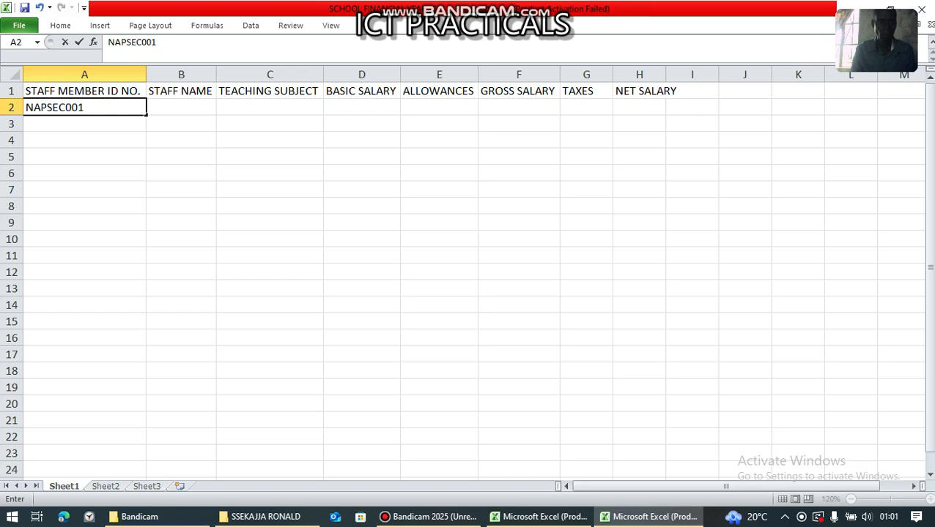
{"action": "key", "text": "Tab"}
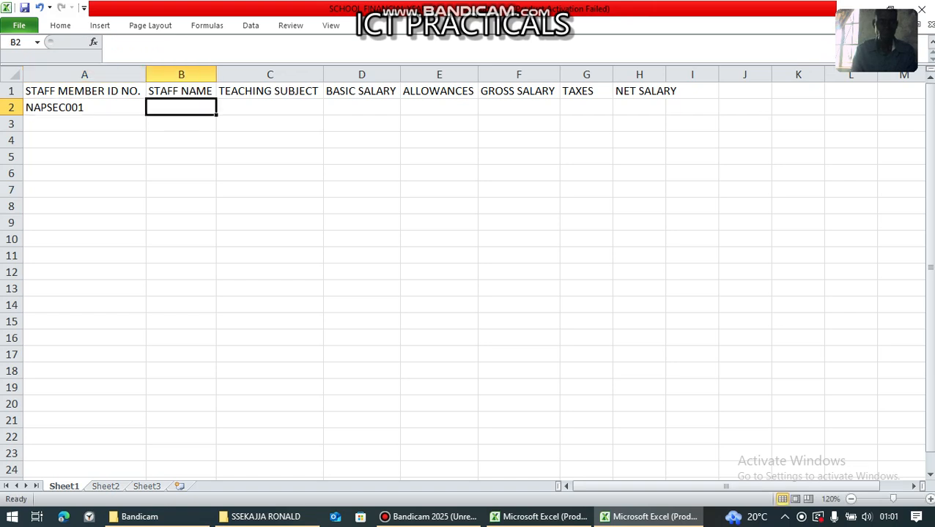
{"action": "left_click_drag", "start_coordinate": [270, 125], "coordinate": [269, 110]}
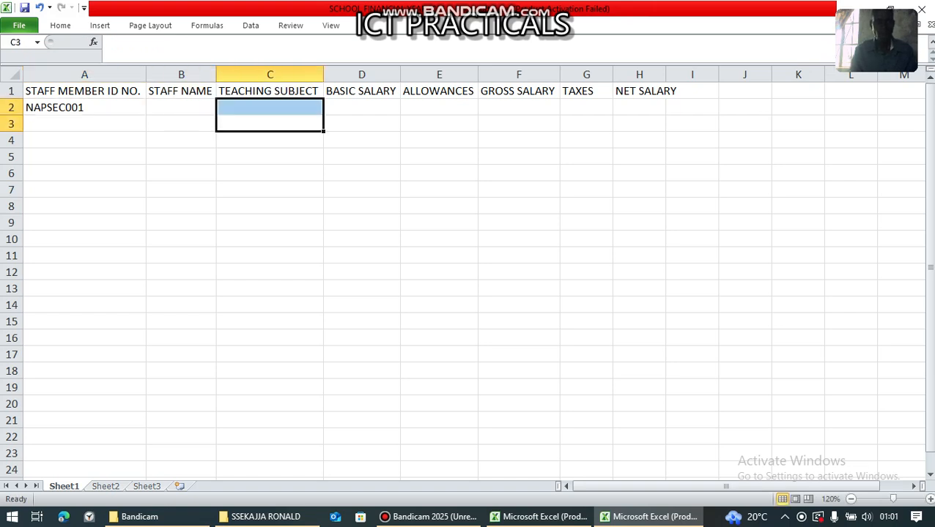
{"action": "left_click_drag", "start_coordinate": [216, 74], "coordinate": [265, 74]}
{"action": "left_click", "coordinate": [212, 108]}
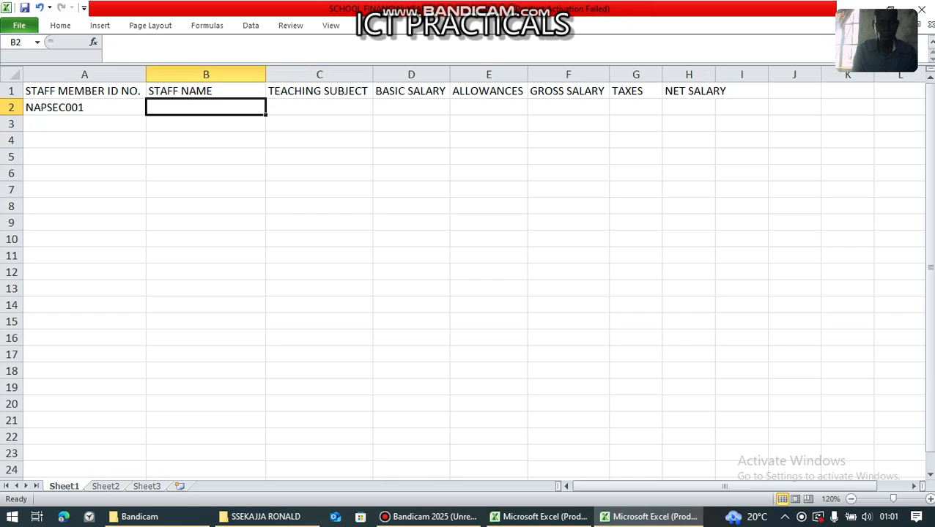
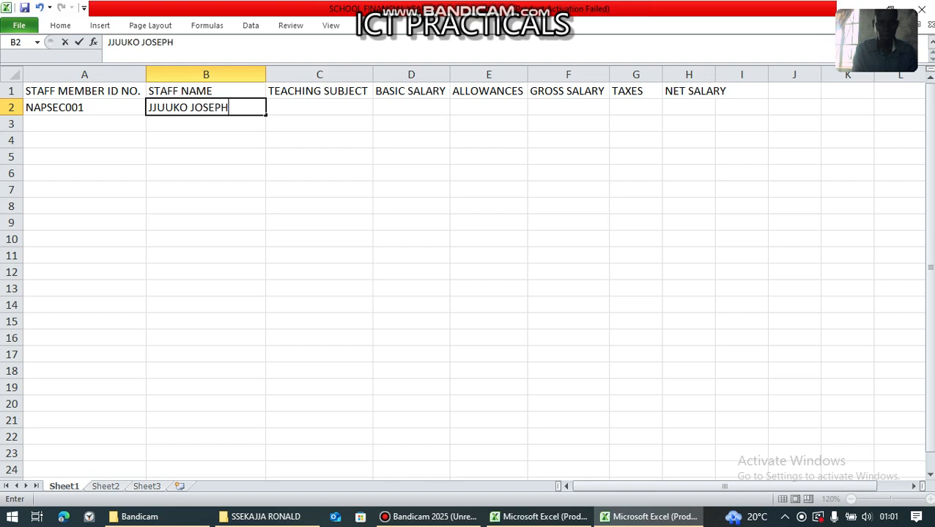
{"action": "key", "text": "Tab"}
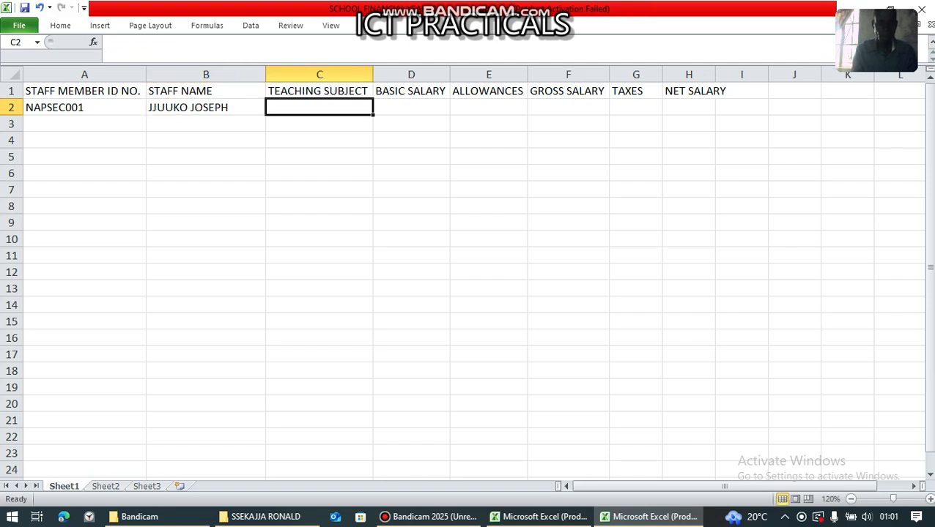
{"action": "type", "text": "EN"}
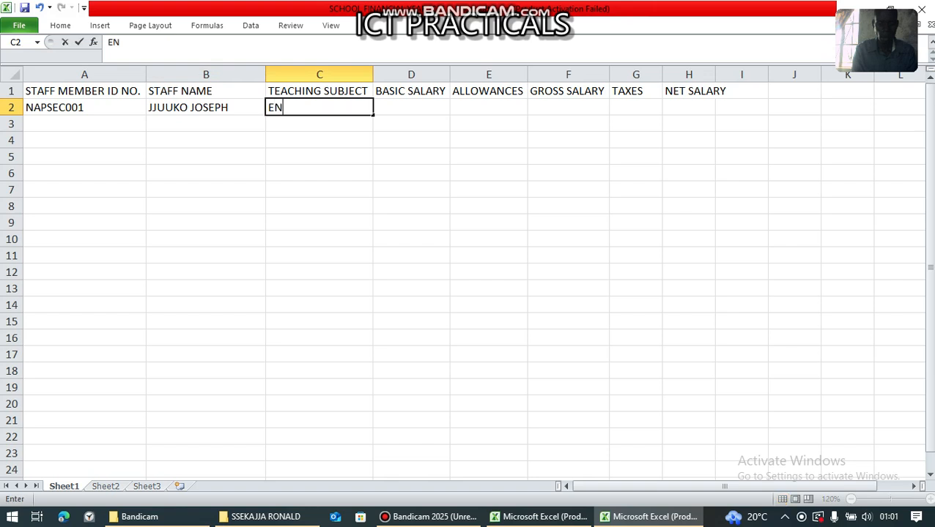
{"action": "type", "text": "GLISH"}
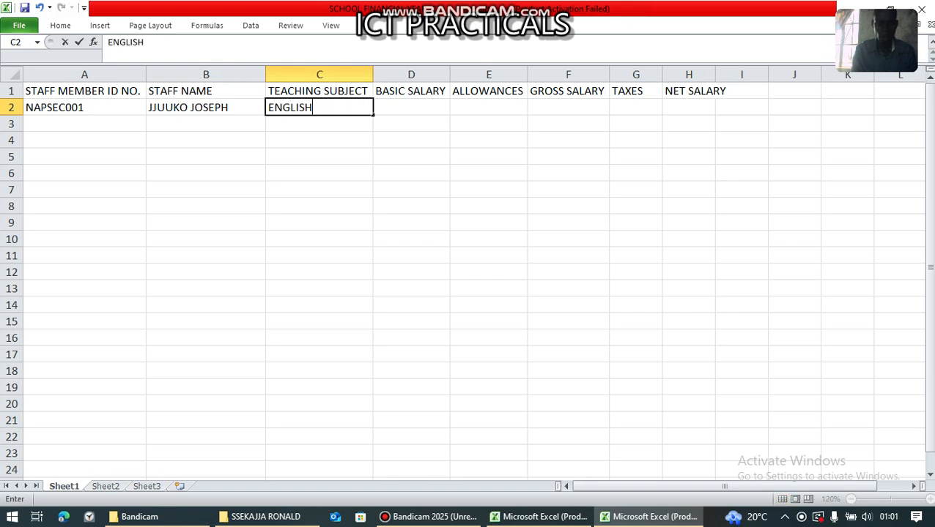
{"action": "key", "text": "Return"}
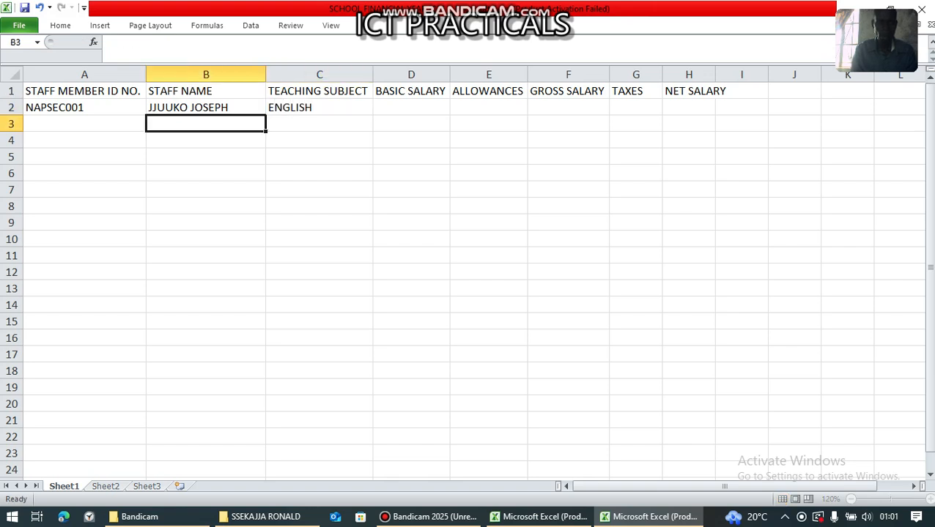
{"action": "key", "text": "Left"}
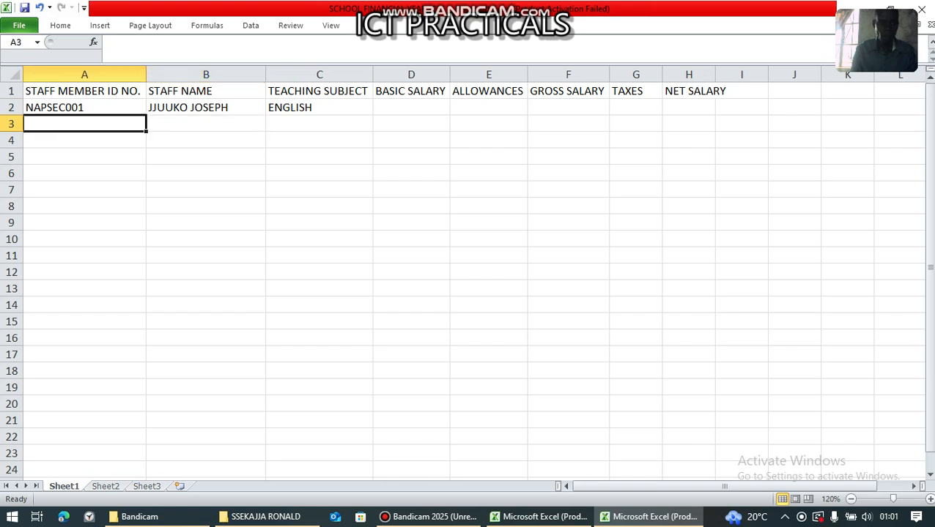
- Fill row 3 with ID NAPSEC002, the staff member's name and MATHEMATICS
{"action": "type", "text": "NAP"}
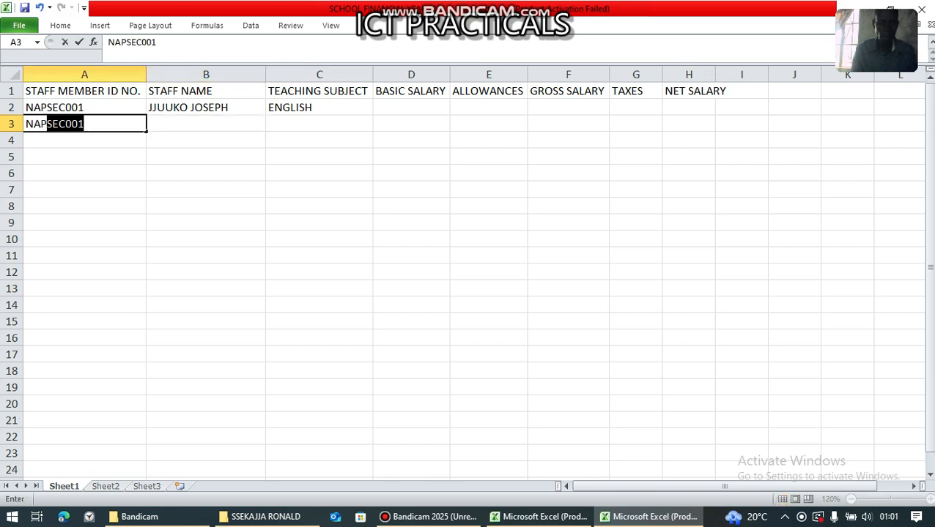
{"action": "key", "text": "F2"}
{"action": "key", "text": "BackSpace"}
{"action": "type", "text": "2"}
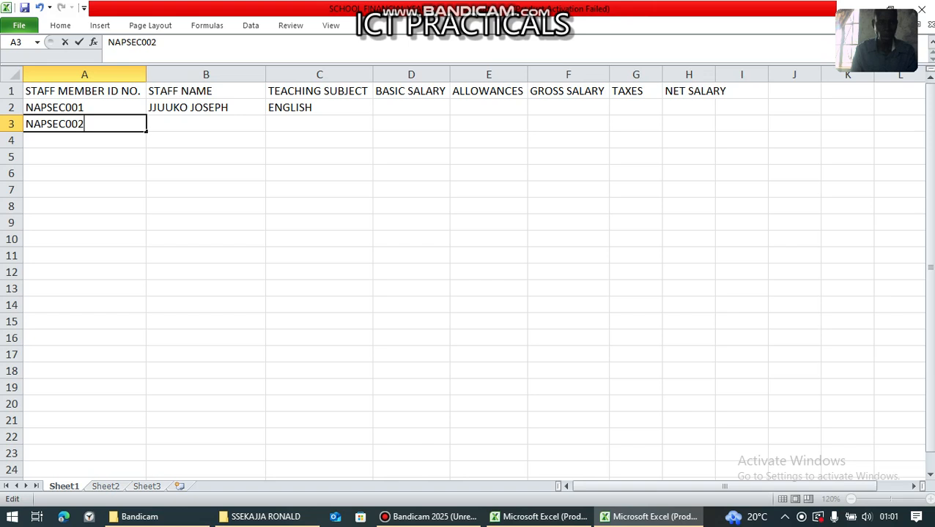
{"action": "key", "text": "Tab"}
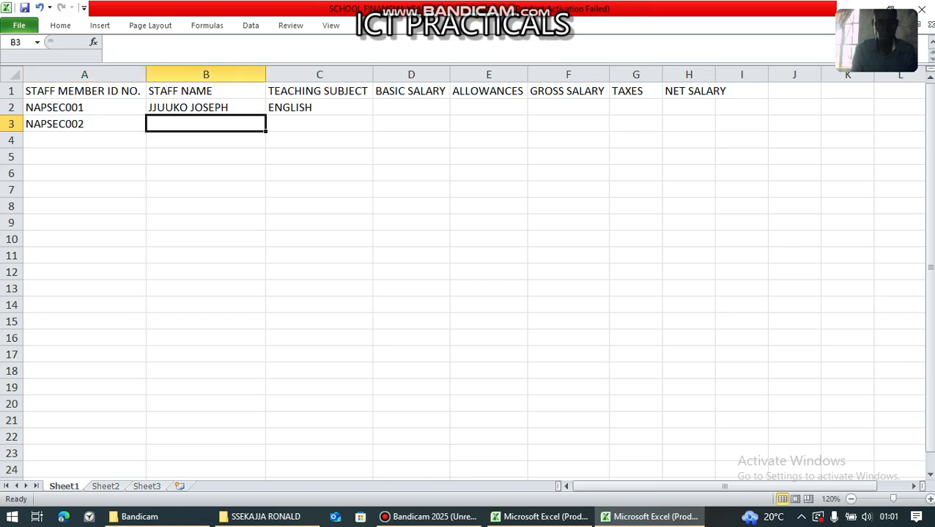
{"action": "type", "text": "JJ"}
{"action": "key", "text": "BackSpace"}
{"action": "key", "text": "BackSpace"}
{"action": "key", "text": "BackSpace"}
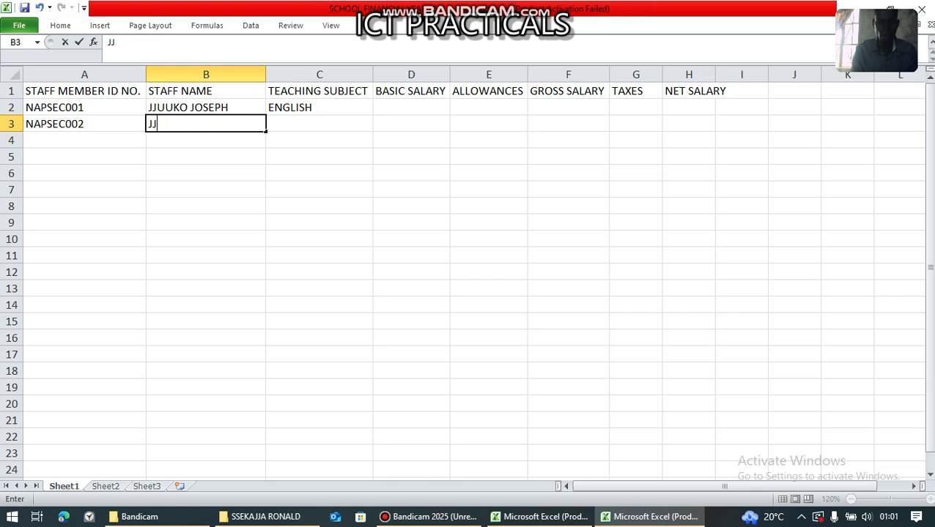
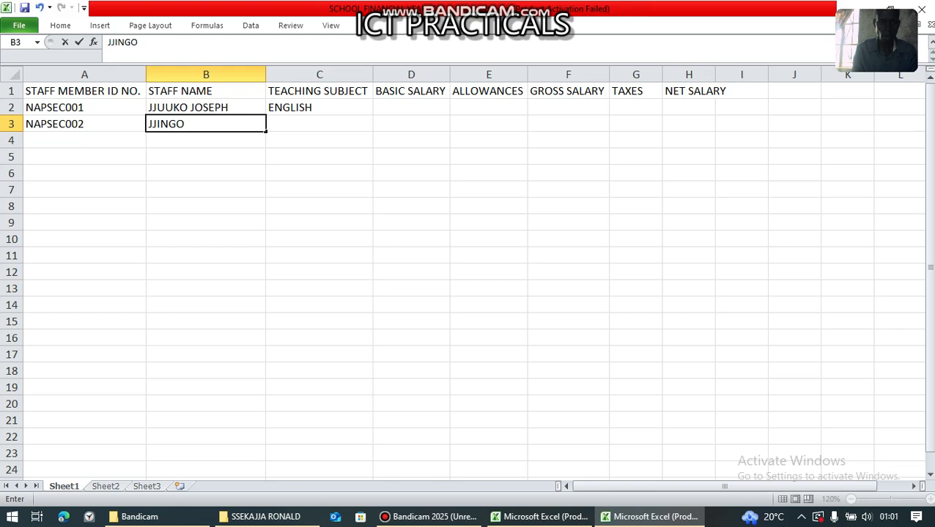
{"action": "key", "text": "Tab"}
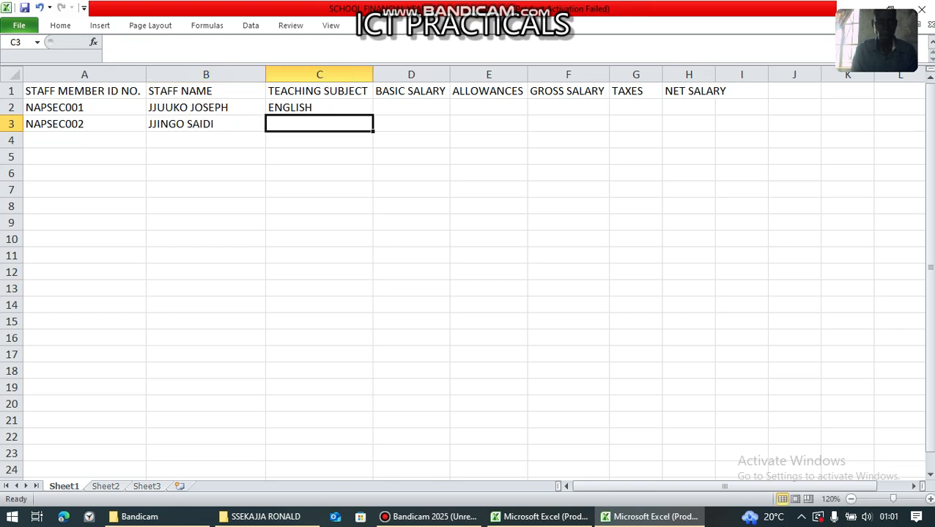
{"action": "type", "text": "MATHE"}
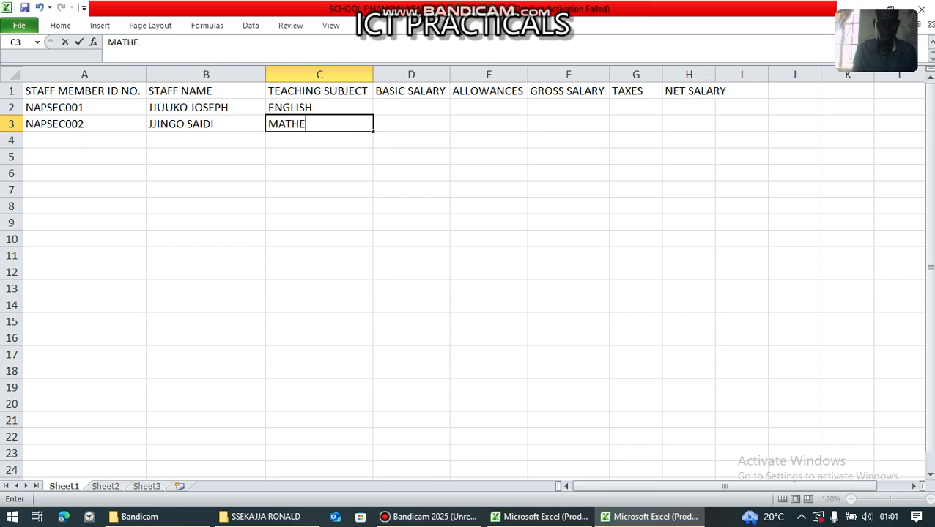
{"action": "type", "text": "MATICS"}
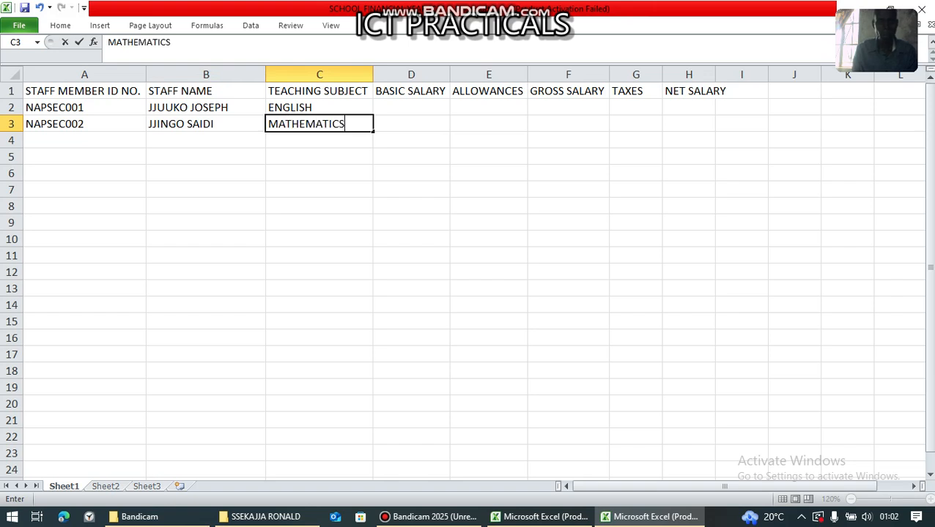
{"action": "key", "text": "Return"}
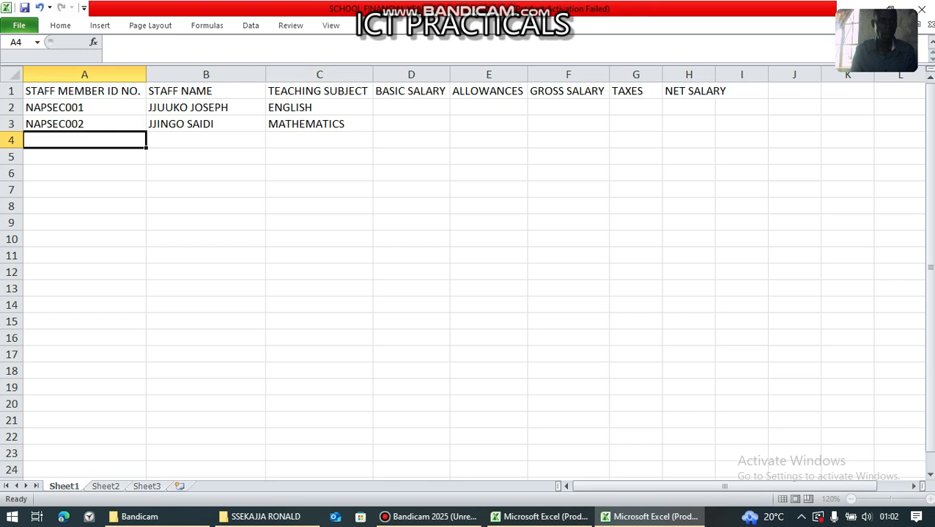
- Fill row 4 with ID NAPSEC003, the staff member's name and BIOLOGY
{"action": "type", "text": "NAP"}
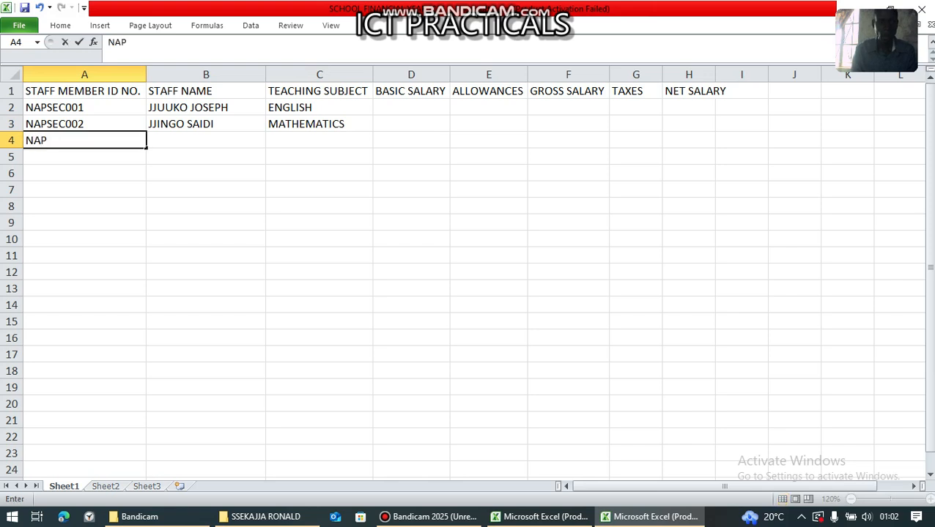
{"action": "type", "text": "SEC003"}
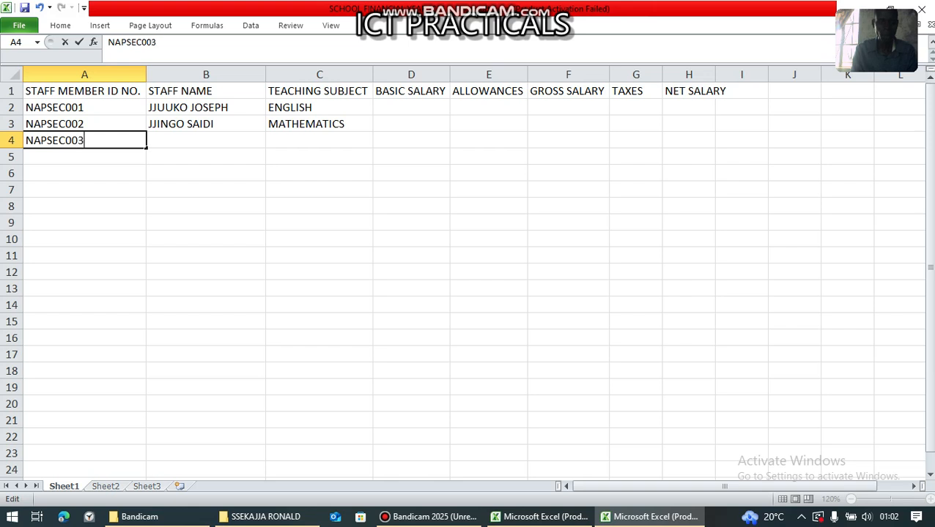
{"action": "key", "text": "Tab"}
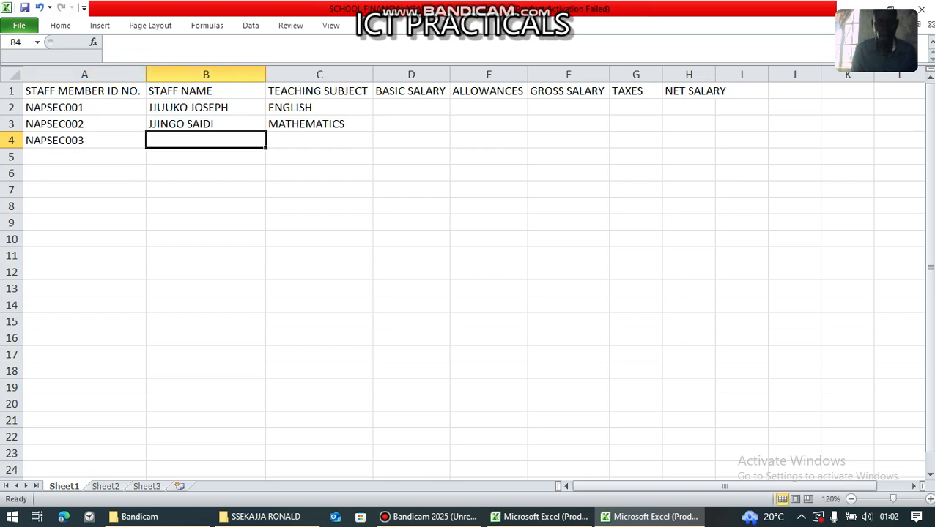
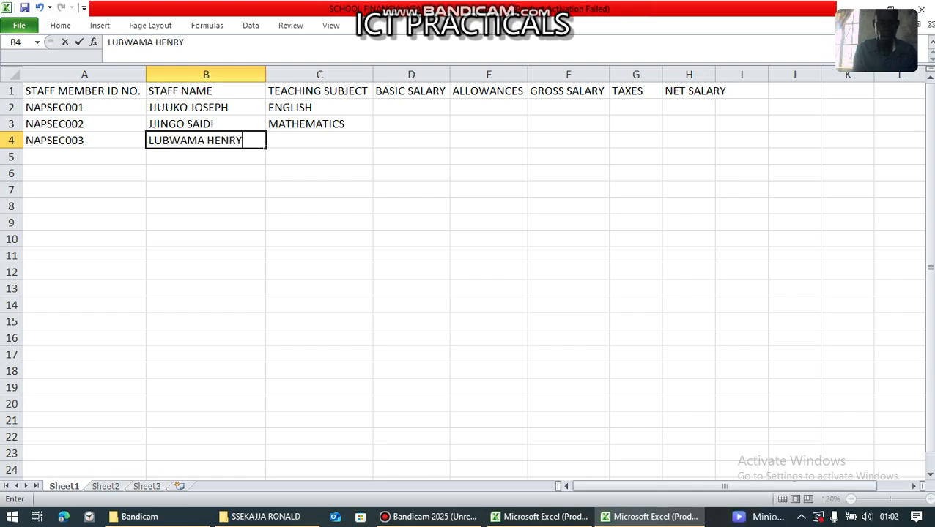
{"action": "key", "text": "Tab"}
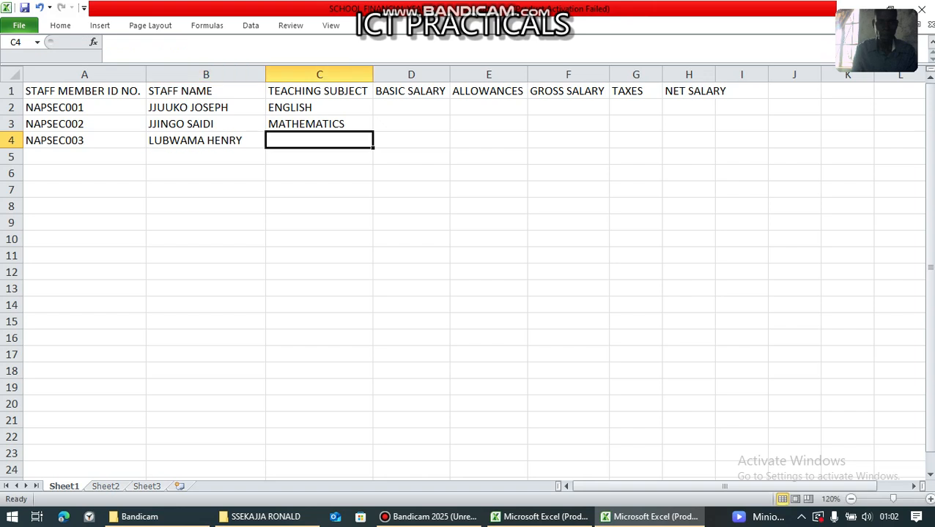
{"action": "type", "text": "BIOLOGY"}
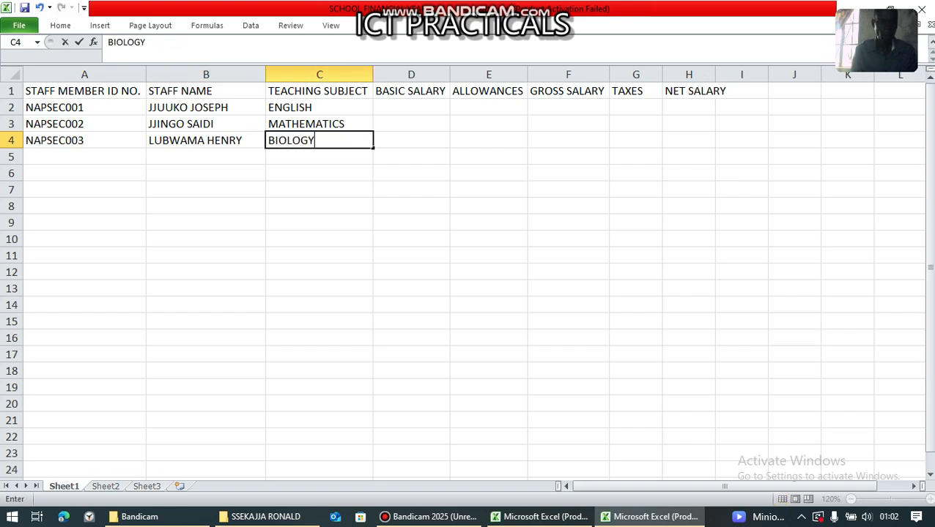
{"action": "key", "text": "Return"}
- Fill row 5 with ID NAPSEC004, the staff member's name and CHEMISTRY
{"action": "type", "text": "NAP"}
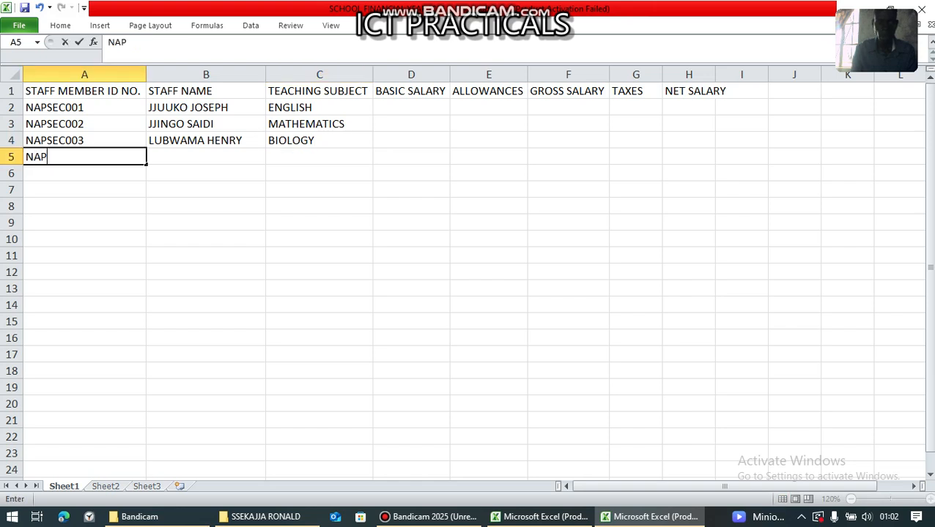
{"action": "type", "text": "SEC004"}
{"action": "key", "text": "Tab"}
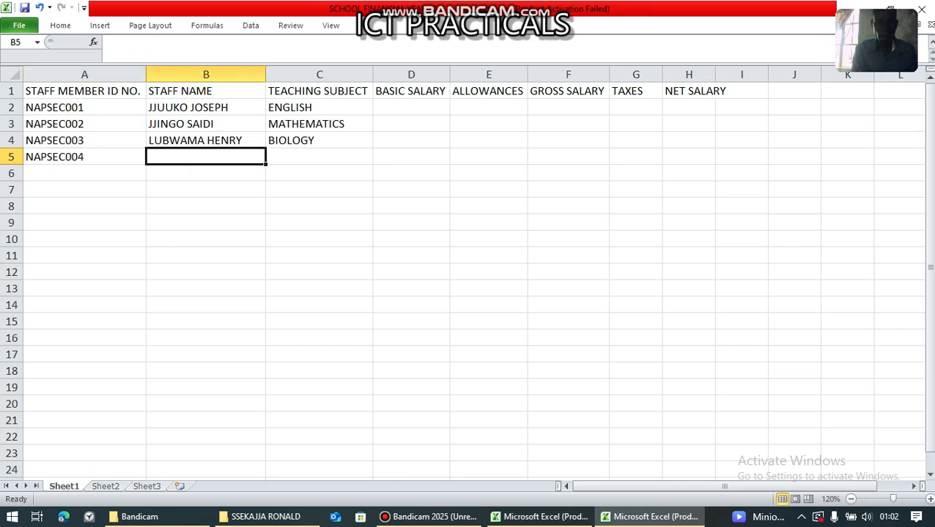
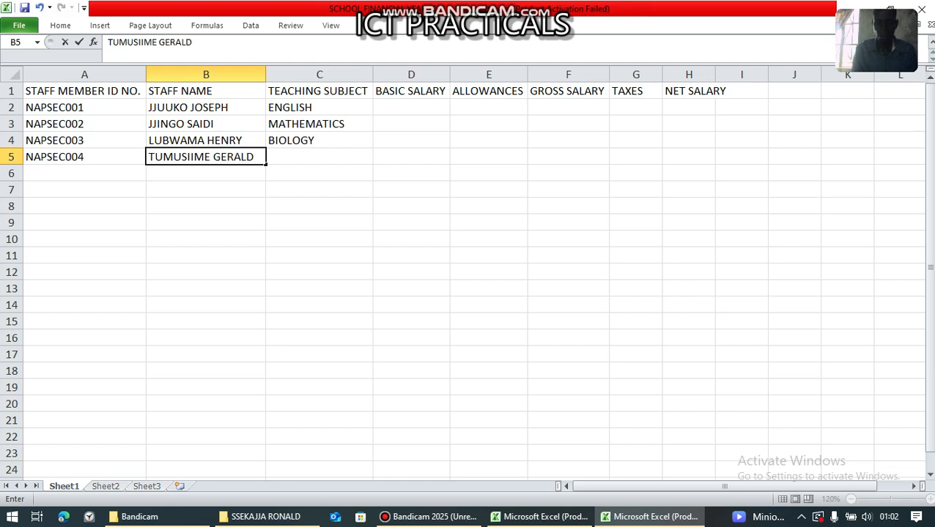
{"action": "key", "text": "Tab"}
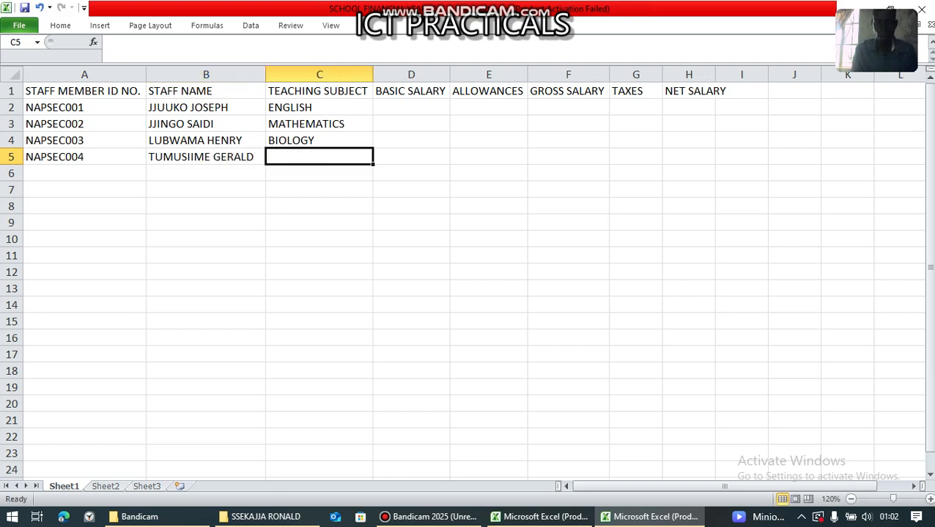
{"action": "type", "text": "CHEMI"}
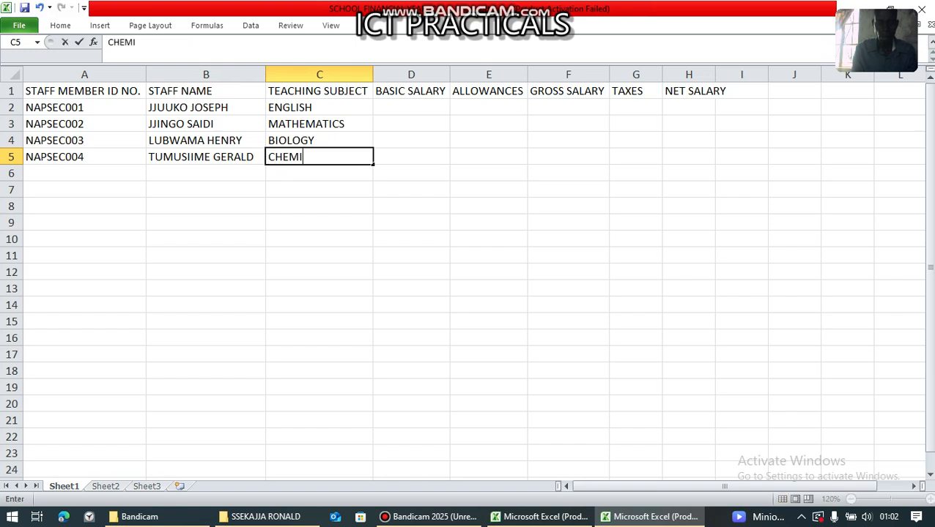
{"action": "type", "text": "STRY"}
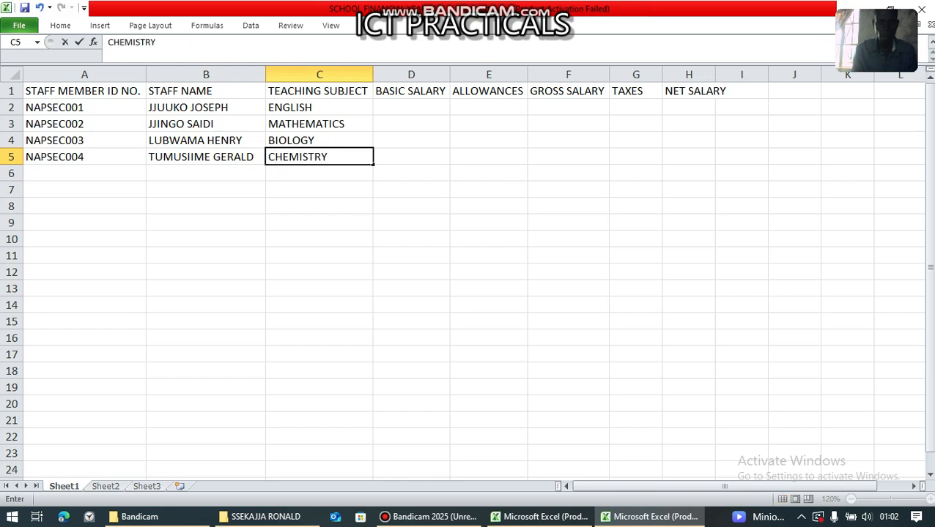
{"action": "key", "text": "Return"}
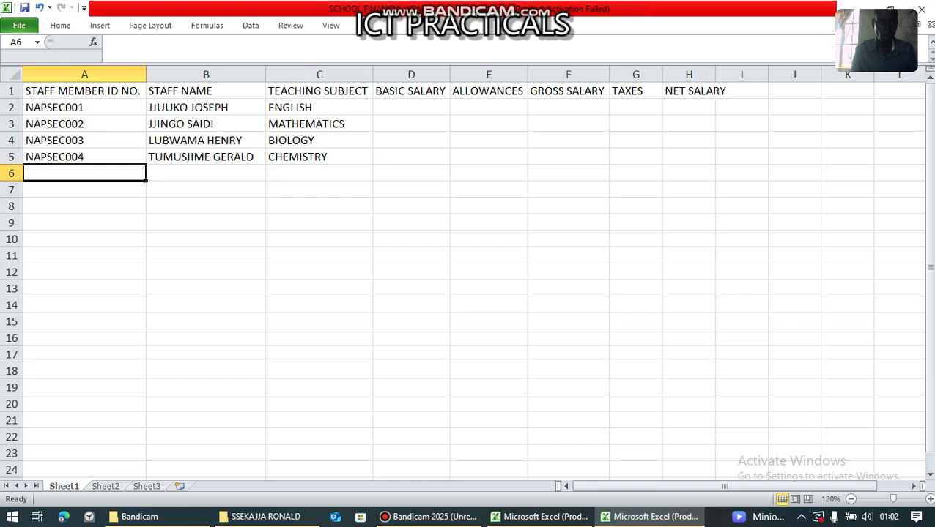
- Fill row 6 with ID NAPSEC005, the staff member's name and PHYSICS
{"action": "type", "text": "NAP"}
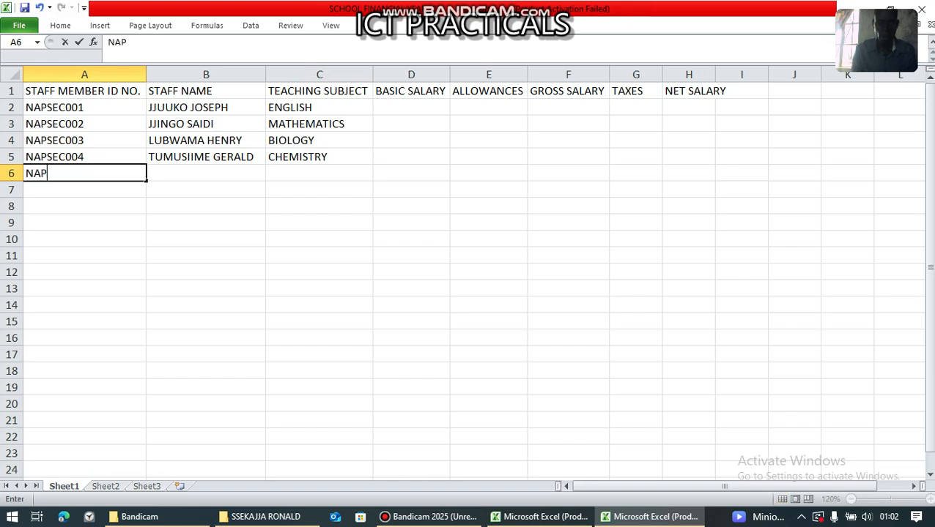
{"action": "type", "text": "SEC005"}
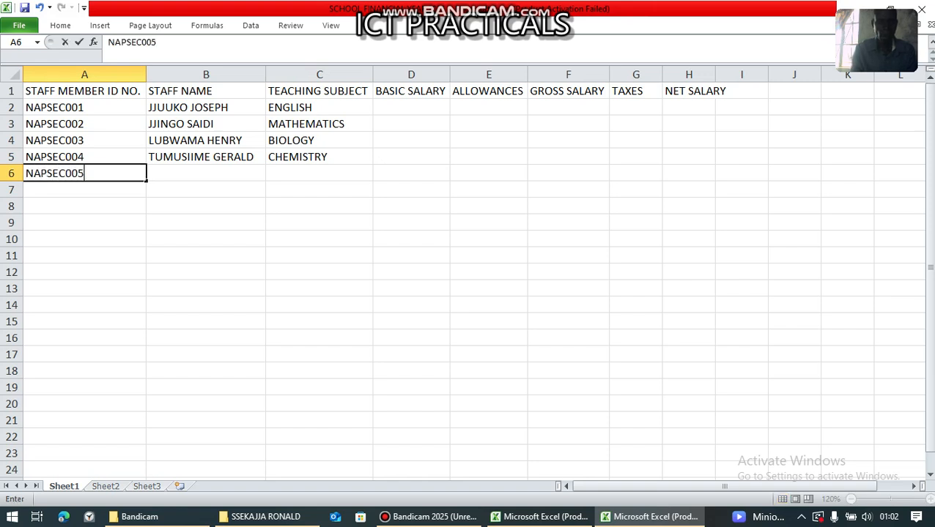
{"action": "key", "text": "Tab"}
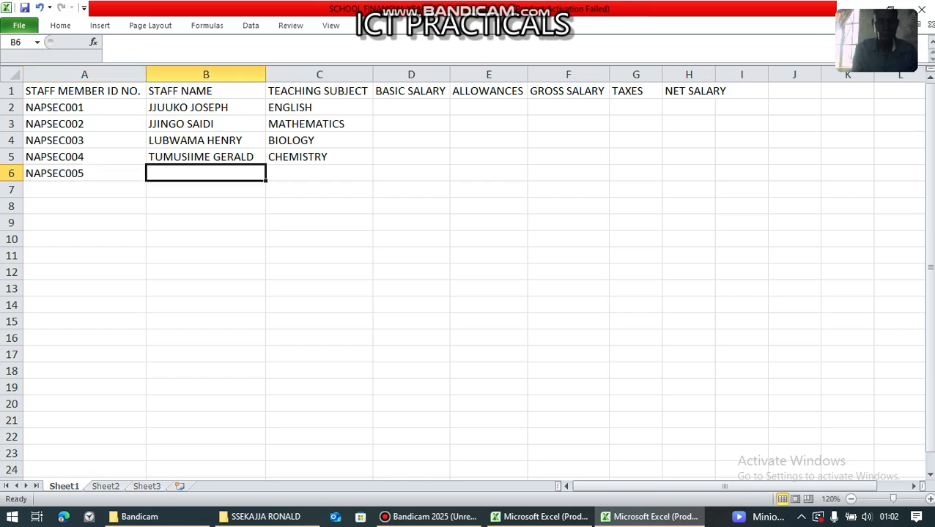
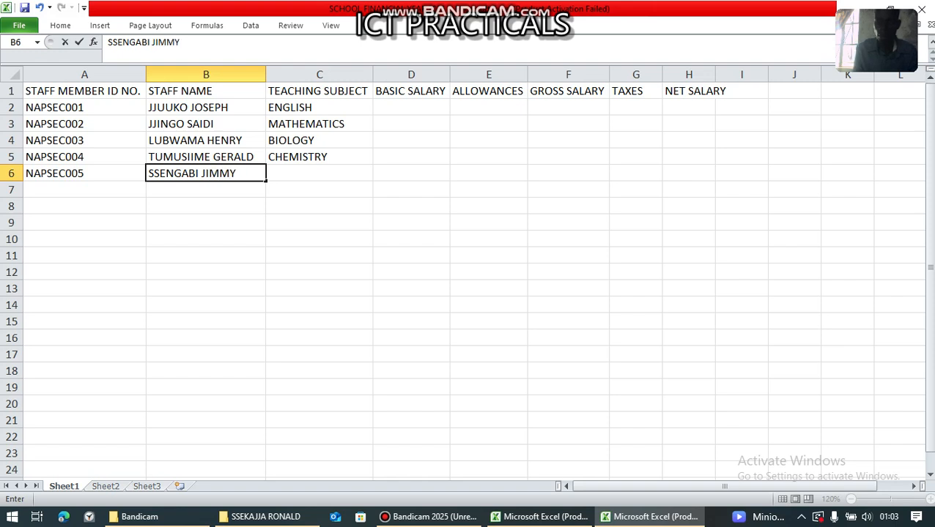
{"action": "key", "text": "Tab"}
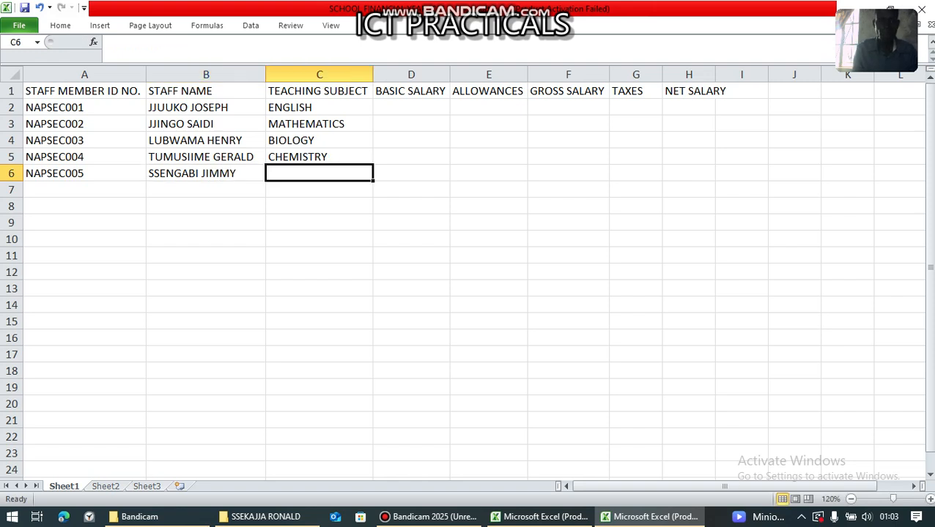
{"action": "type", "text": "PH"}
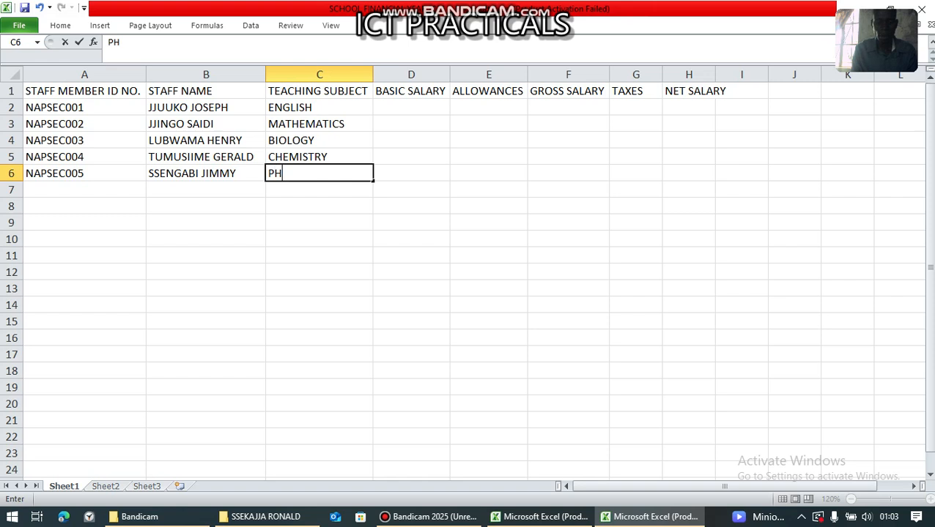
{"action": "type", "text": "YSICS"}
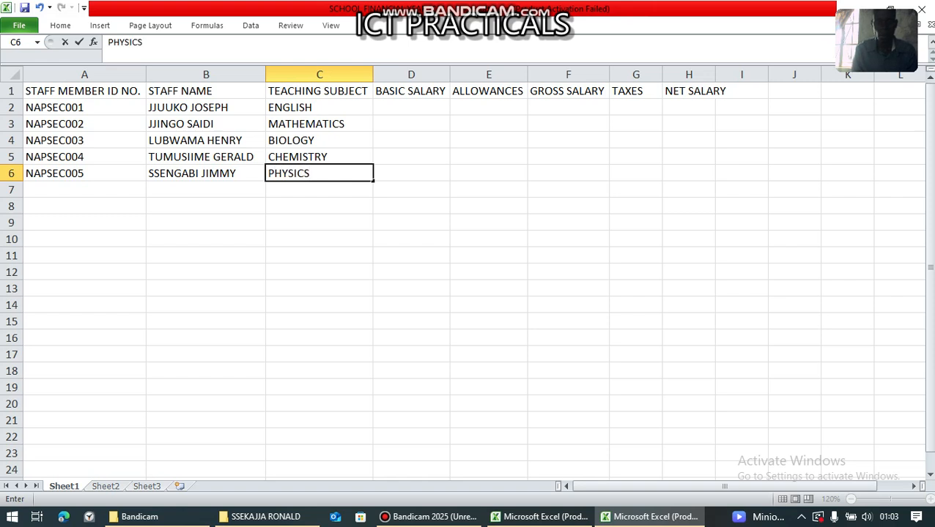
{"action": "key", "text": "Return"}
- Enter ID NAPSEC006, corrected from a typo, and the staff member's name in row 7
{"action": "type", "text": "NAPSSEC"}
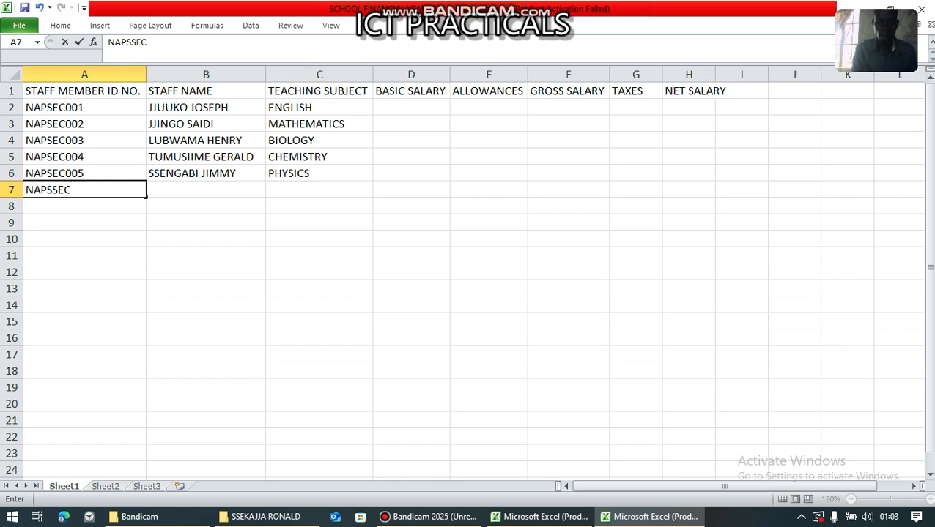
{"action": "type", "text": "006"}
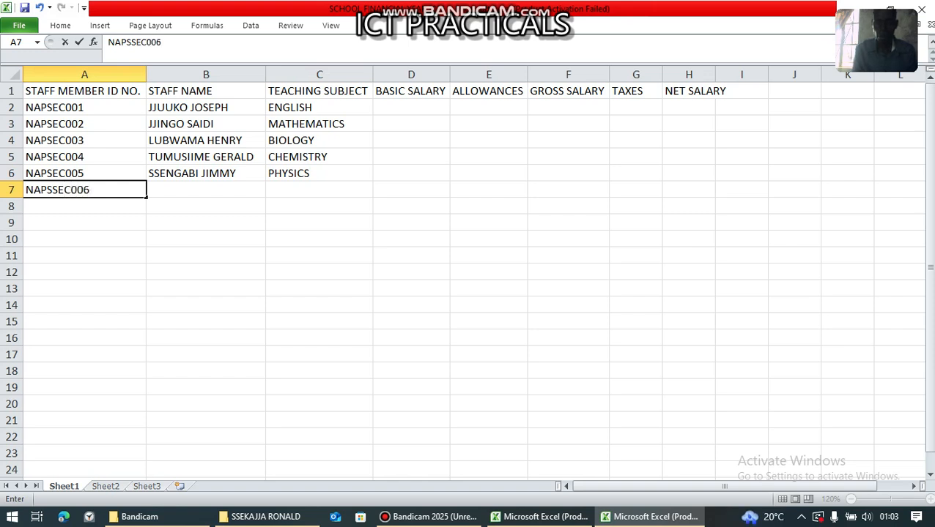
{"action": "left_click", "coordinate": [59, 189]}
{"action": "key", "text": "BackSpace"}
{"action": "key", "text": "Right"}
{"action": "key", "text": "Right"}
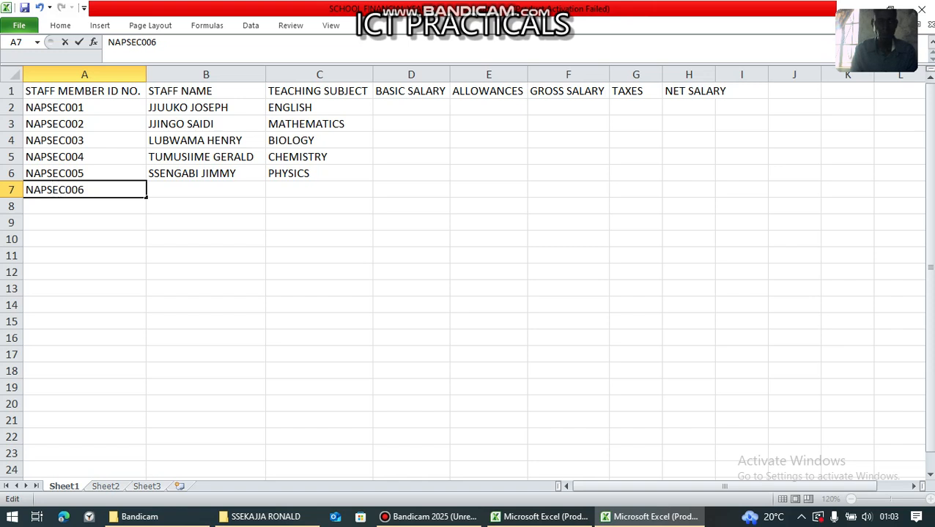
{"action": "key", "text": "Tab"}
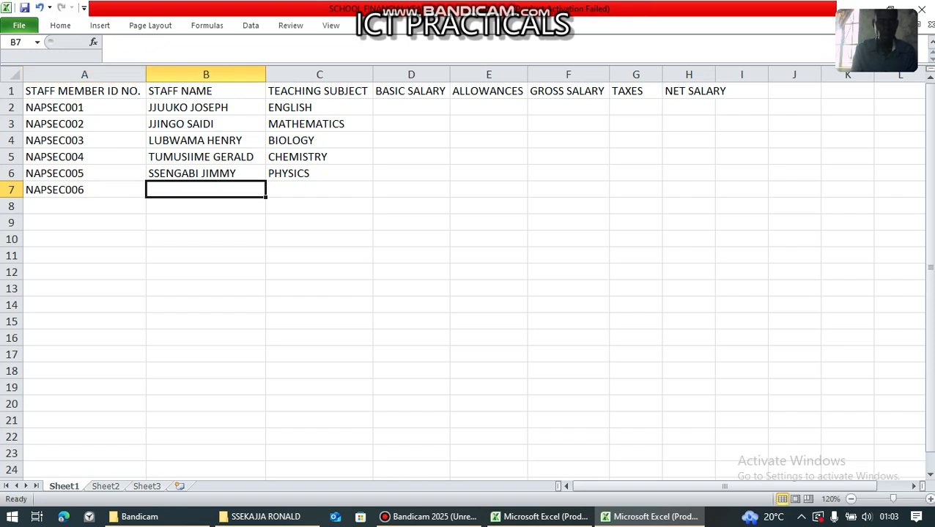
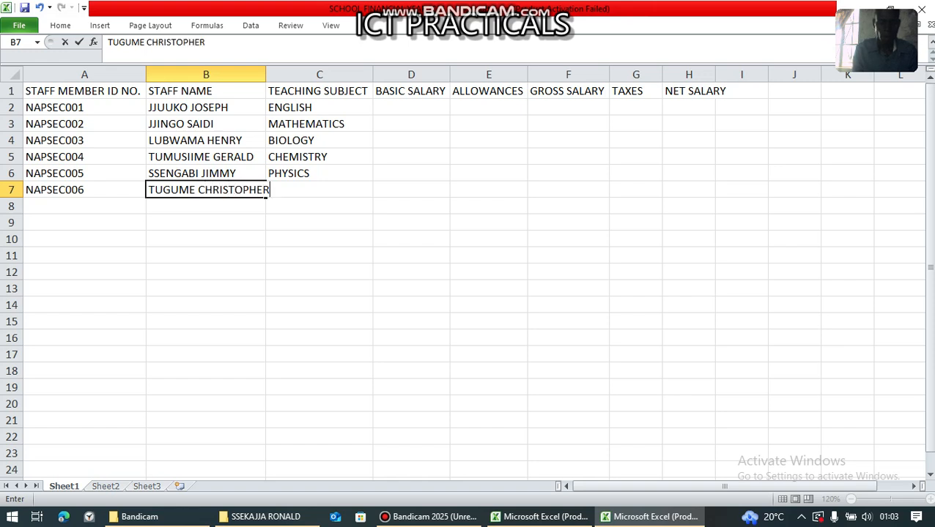
{"action": "key", "text": "Tab"}
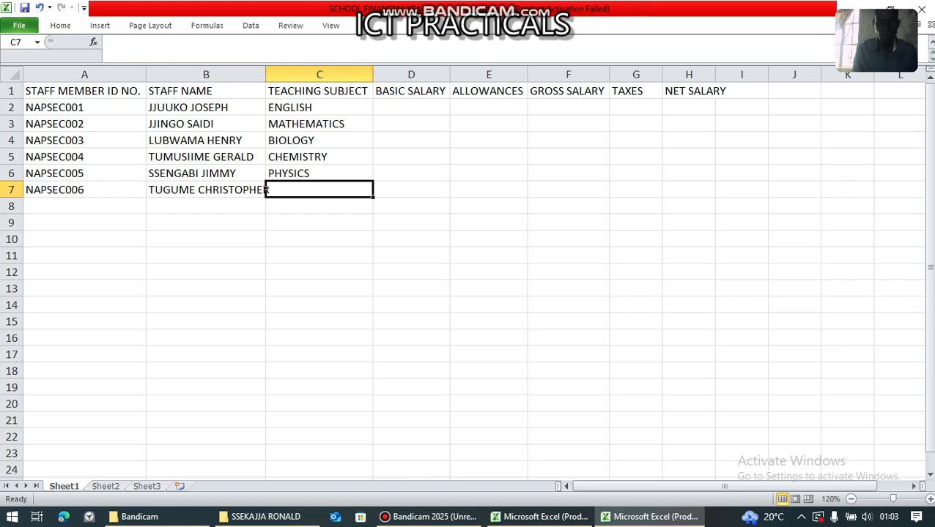
{"action": "left_click", "coordinate": [319, 223]}
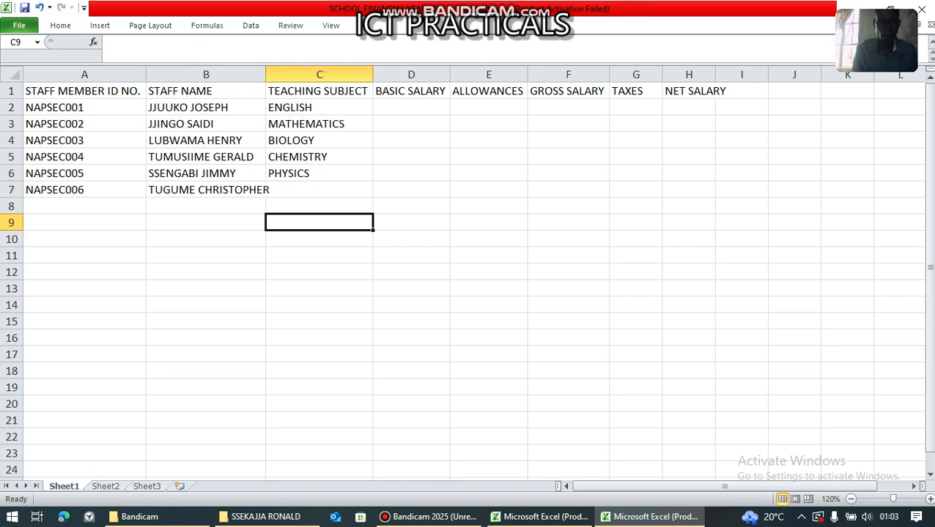
{"action": "key", "text": "Up"}
{"action": "key", "text": "Up"}
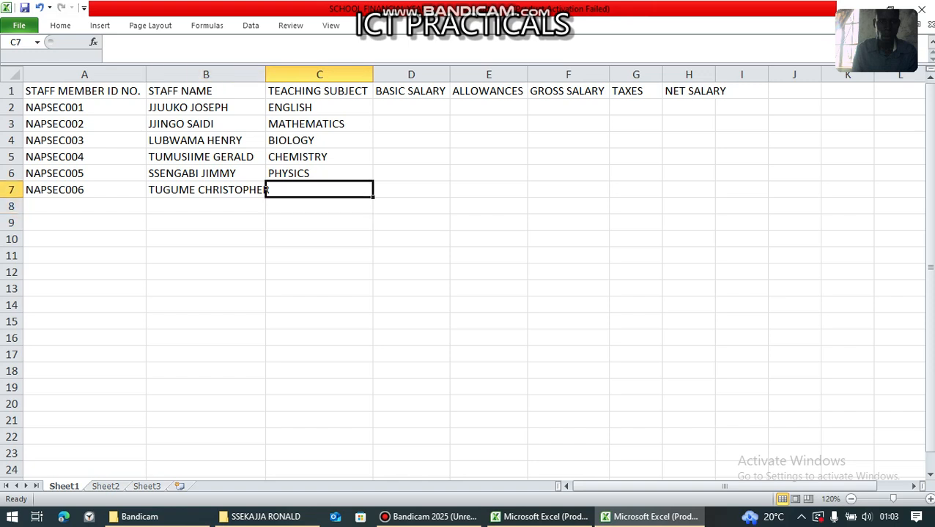
- Widen column B to fit the longest name and enter HISTORY as the subject in C7
{"action": "double_click", "coordinate": [265, 74]}
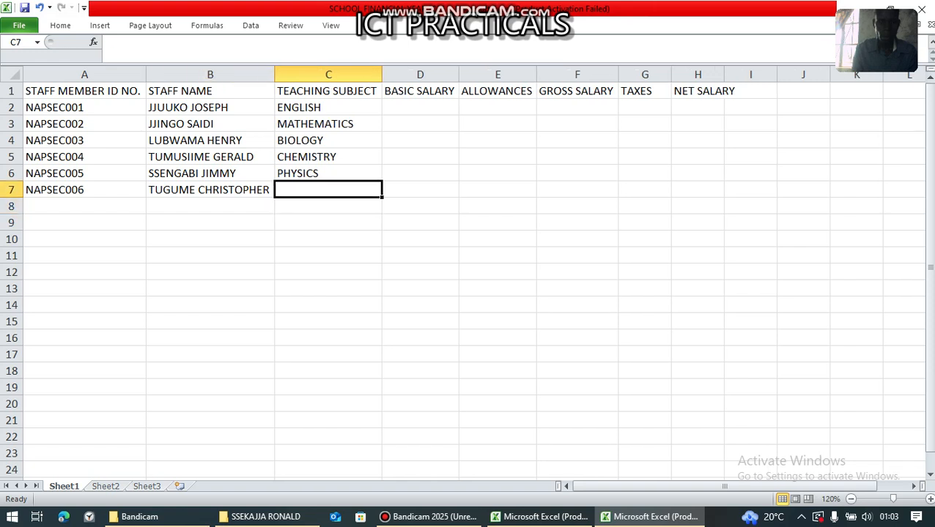
{"action": "type", "text": "HISTOR"}
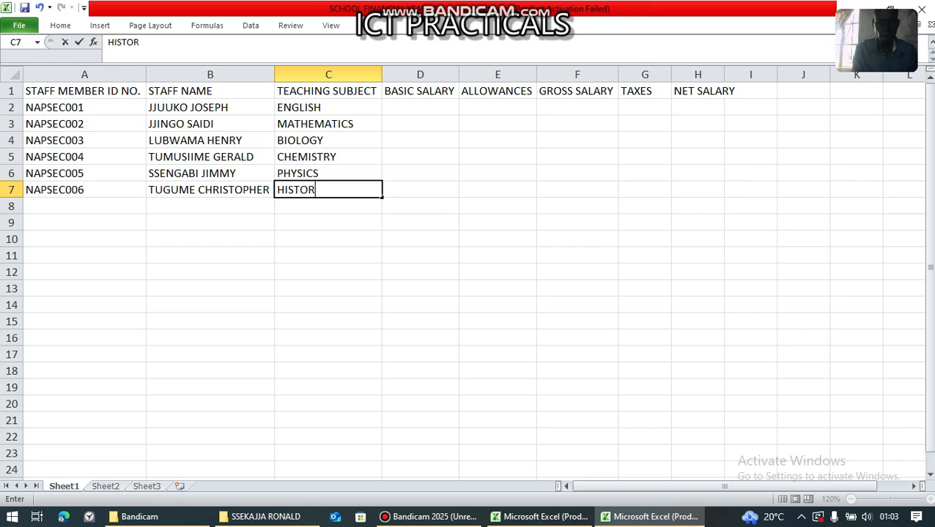
{"action": "type", "text": "Y"}
{"action": "key", "text": "Return"}
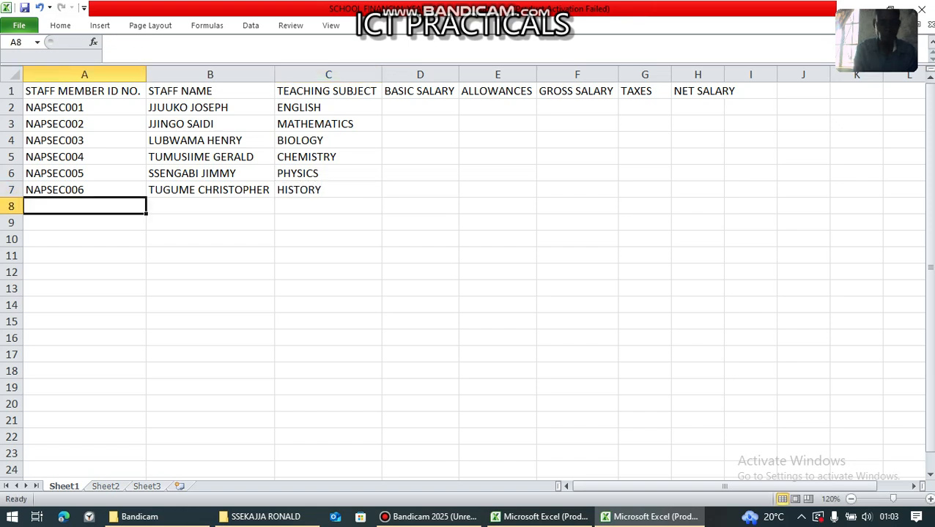
- Fill row 8 with staff ID NAPSEC007, the staff member's full name, and GEOGRAPHY
{"action": "type", "text": "NANNONO"}
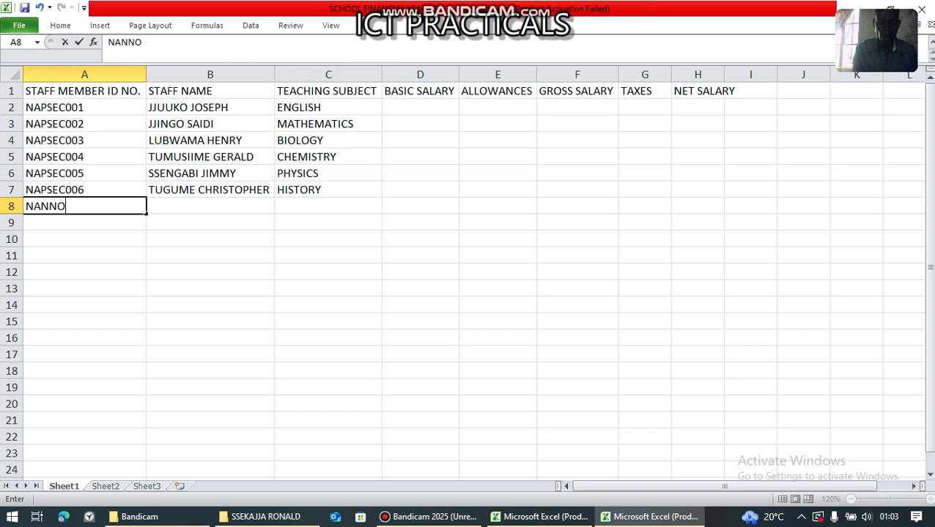
{"action": "key", "text": "BackSpace"}
{"action": "key", "text": "BackSpace"}
{"action": "key", "text": "BackSpace"}
{"action": "key", "text": "BackSpace"}
{"action": "key", "text": "BackSpace"}
{"action": "key", "text": "BackSpace"}
{"action": "type", "text": "APSEC007"}
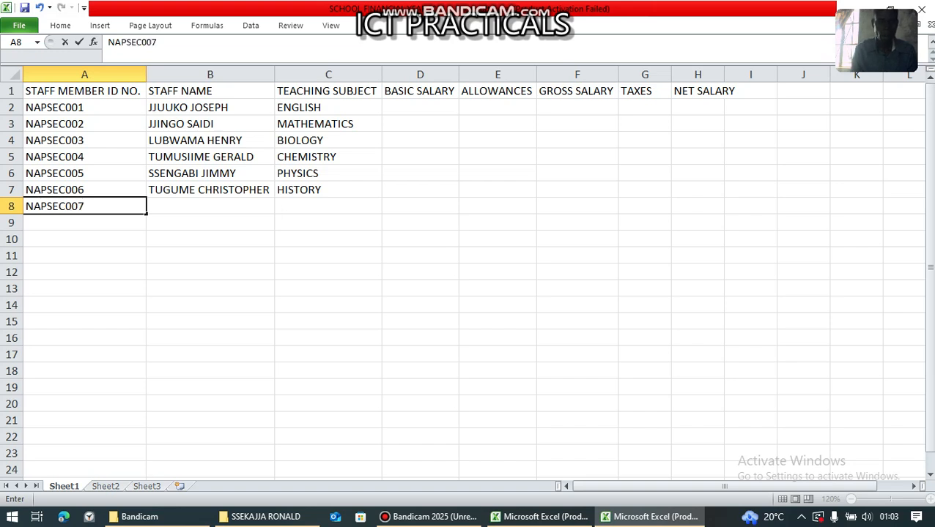
{"action": "key", "text": "Tab"}
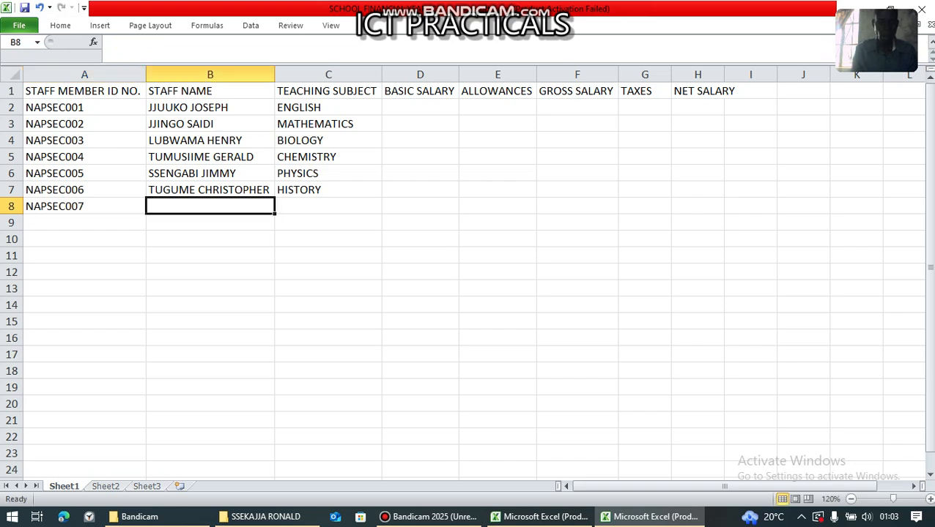
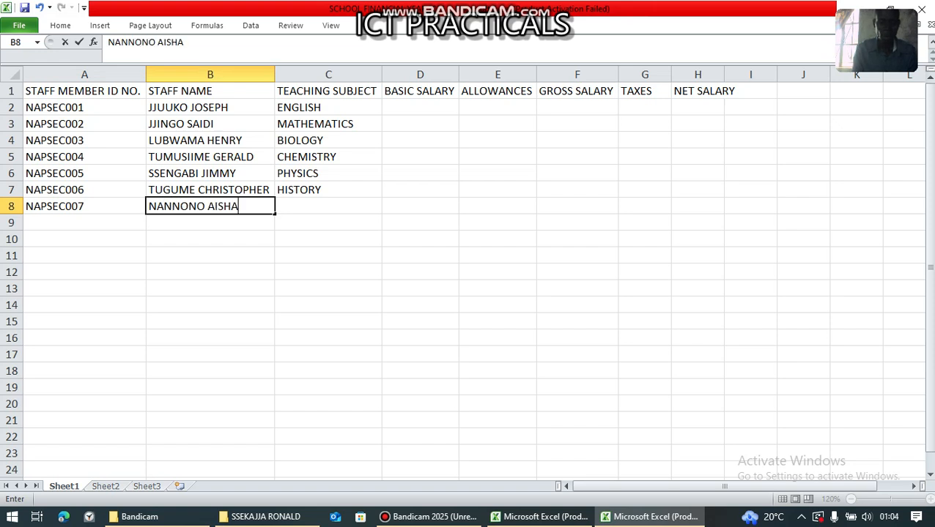
{"action": "key", "text": "Tab"}
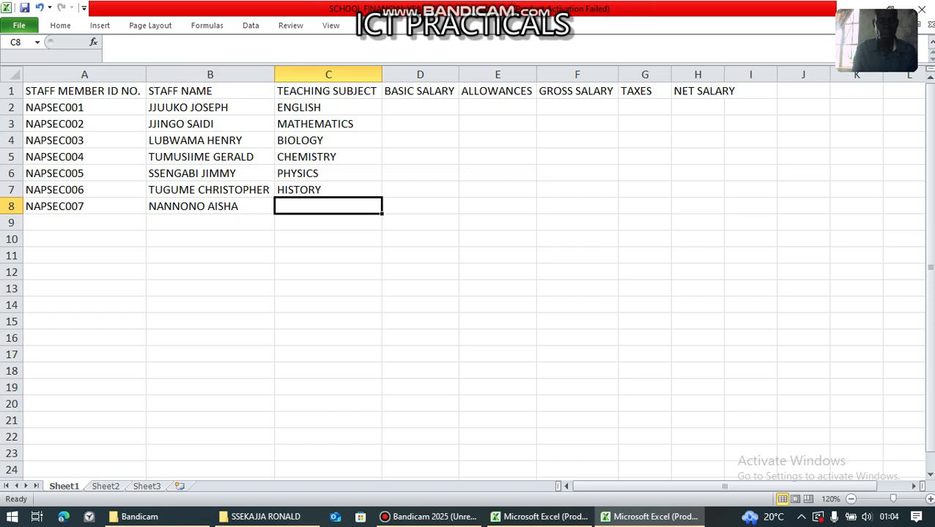
{"action": "type", "text": "GEOG"}
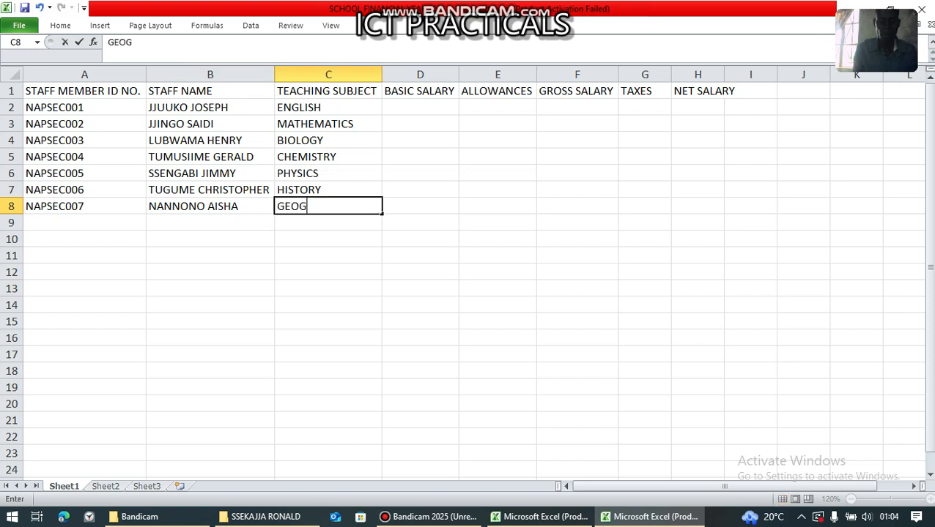
{"action": "type", "text": "RAPHY"}
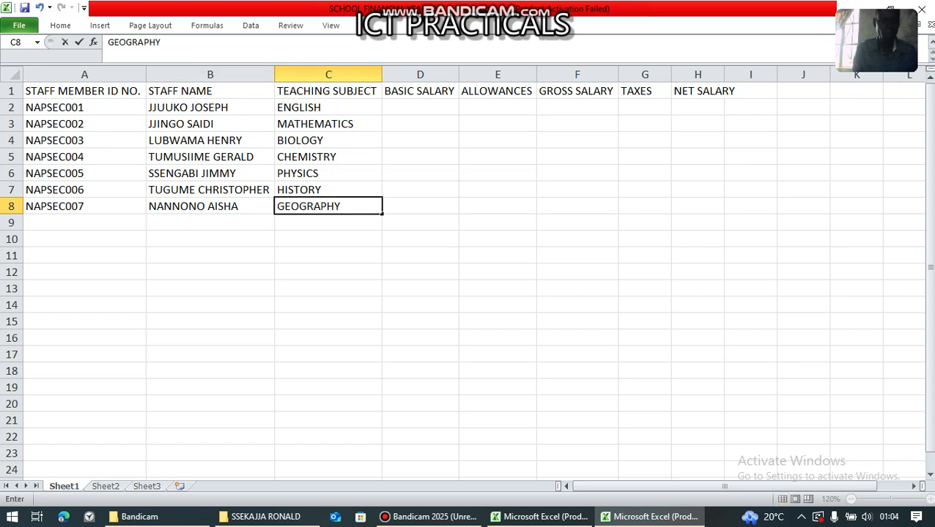
{"action": "key", "text": "Return"}
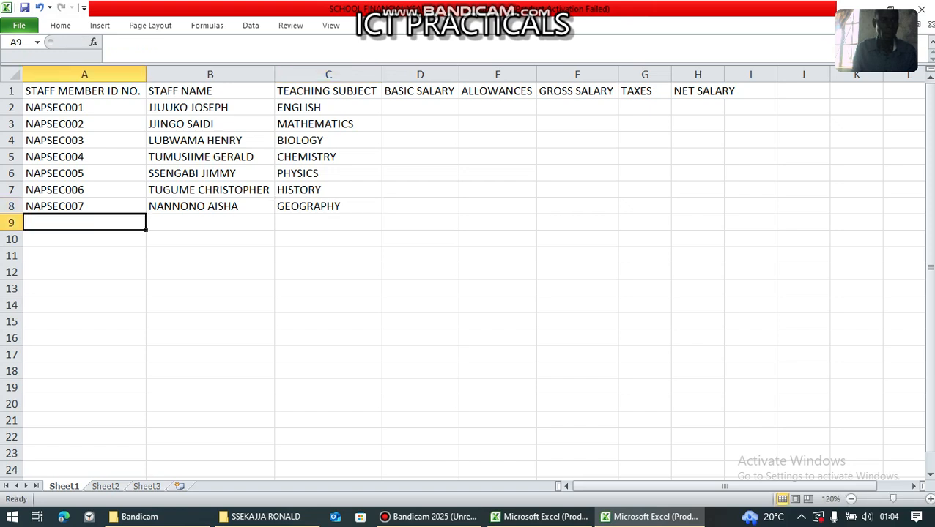
- Fill row 9 with staff ID NAPSEC008, the staff member's full name, and AGRICULTURE
{"action": "type", "text": "NAPSEC"}
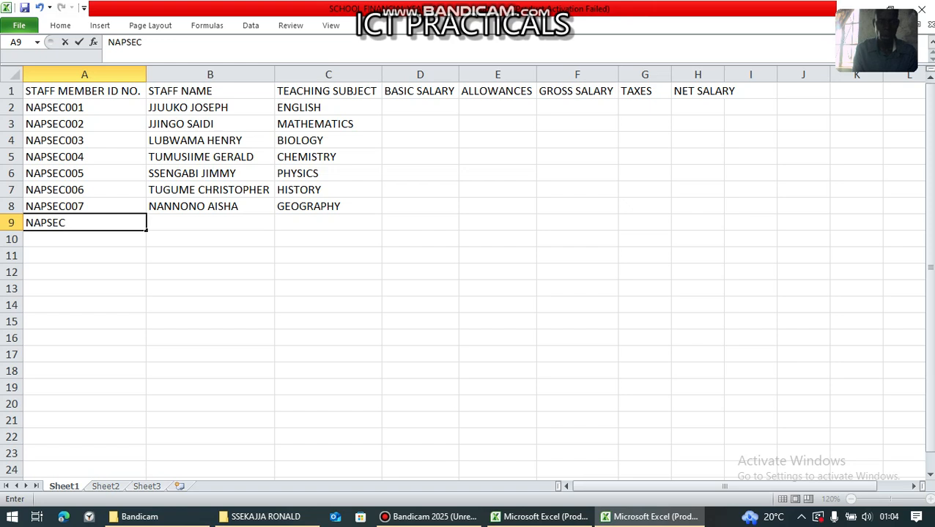
{"action": "type", "text": "008"}
{"action": "key", "text": "Tab"}
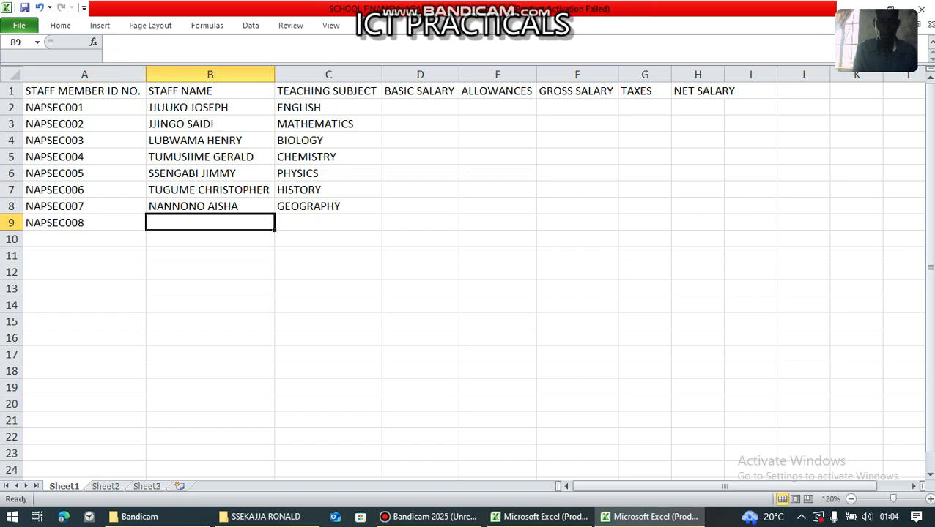
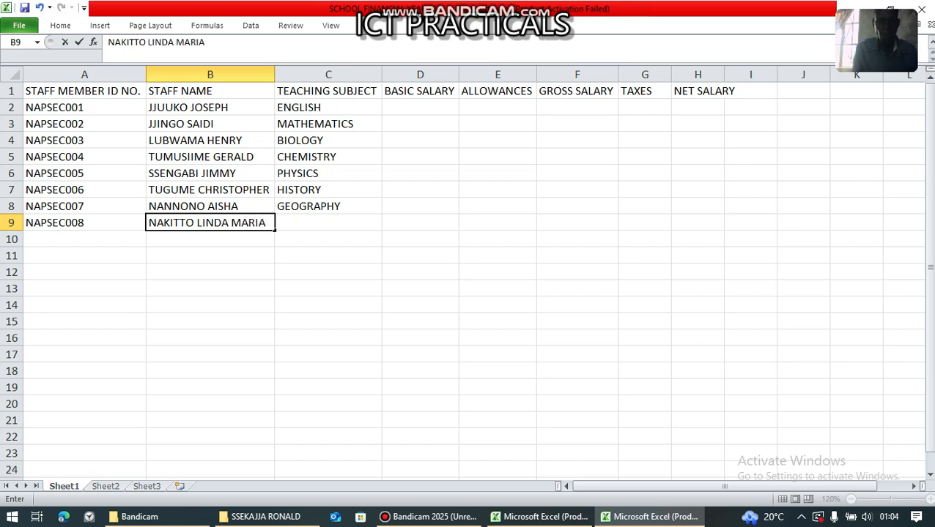
{"action": "key", "text": "Tab"}
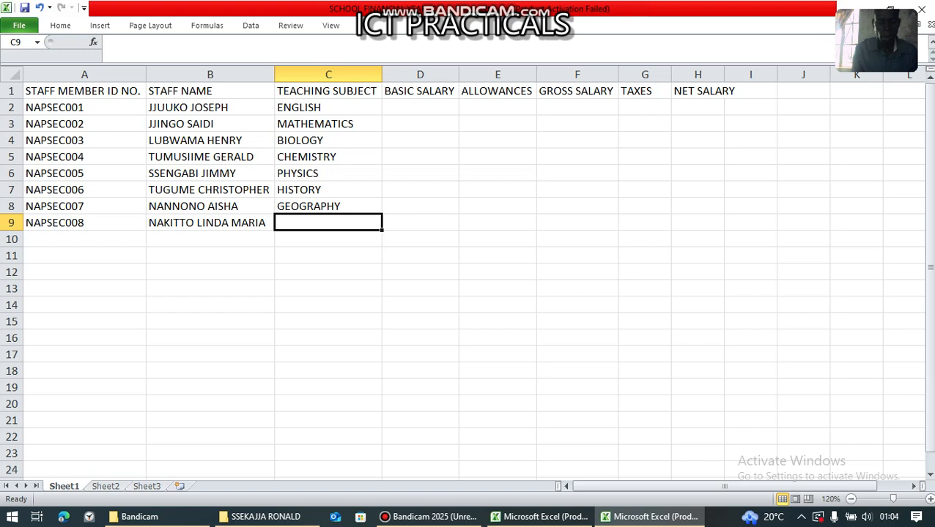
{"action": "type", "text": "AGRIC"}
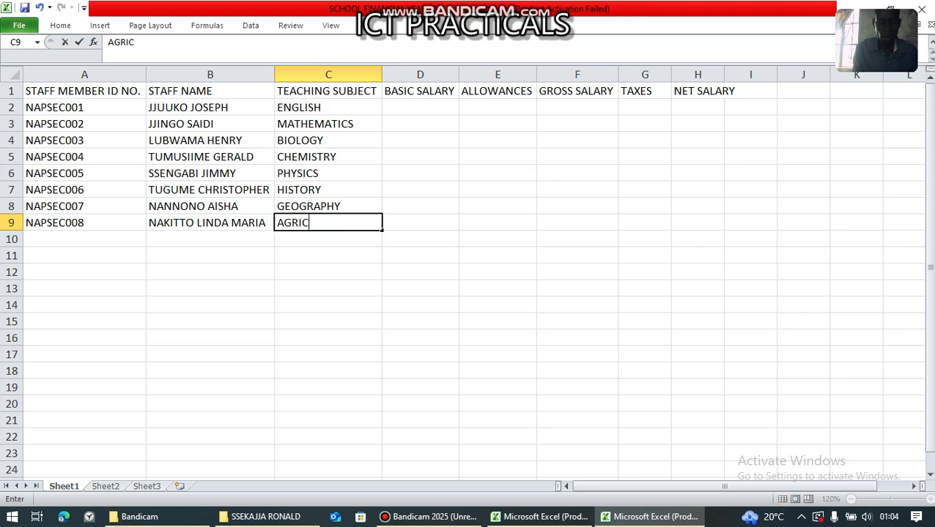
{"action": "type", "text": "ULTURE"}
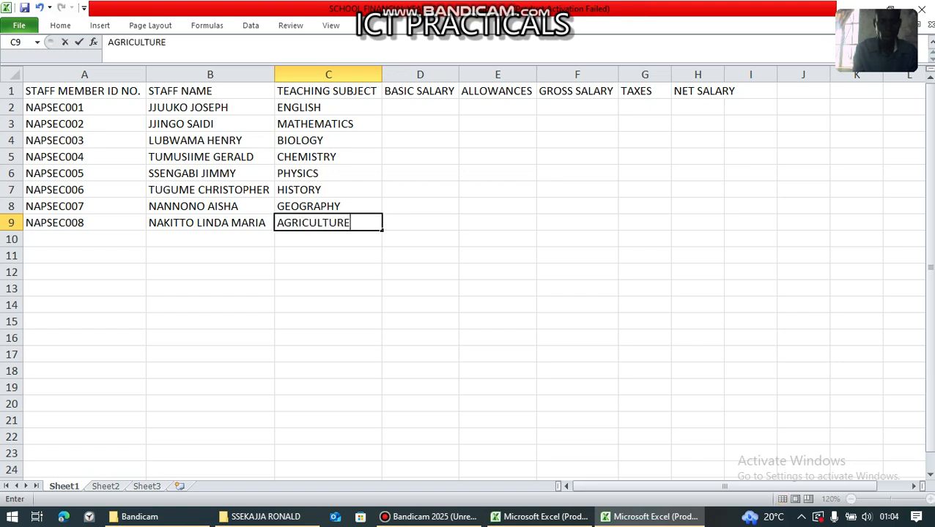
{"action": "key", "text": "Return"}
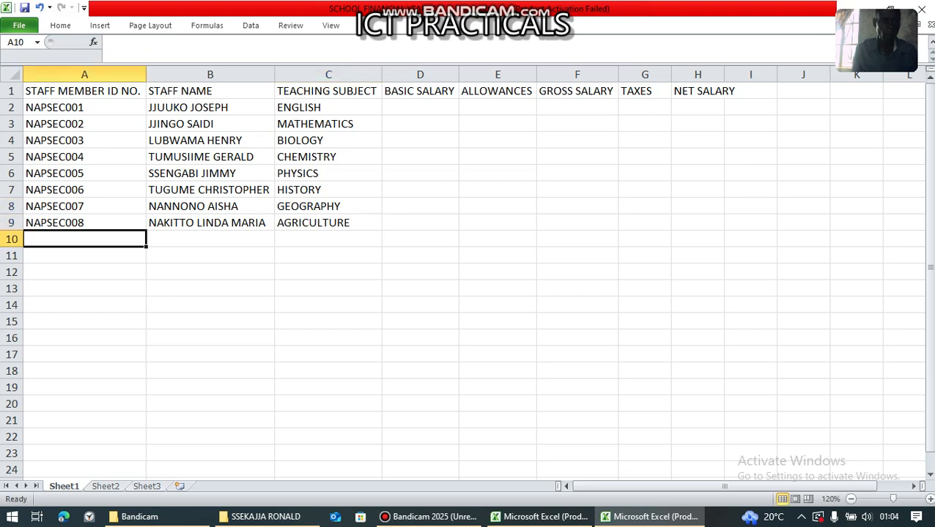
- Enter staff ID NAPSEC009 and the staff member's name in row 10
{"action": "type", "text": "NAPSEC"}
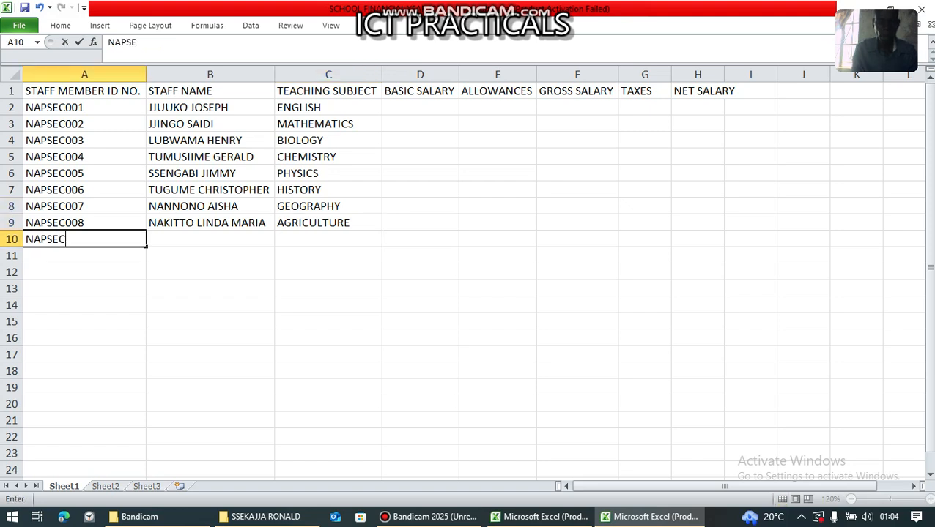
{"action": "type", "text": "009"}
{"action": "key", "text": "Tab"}
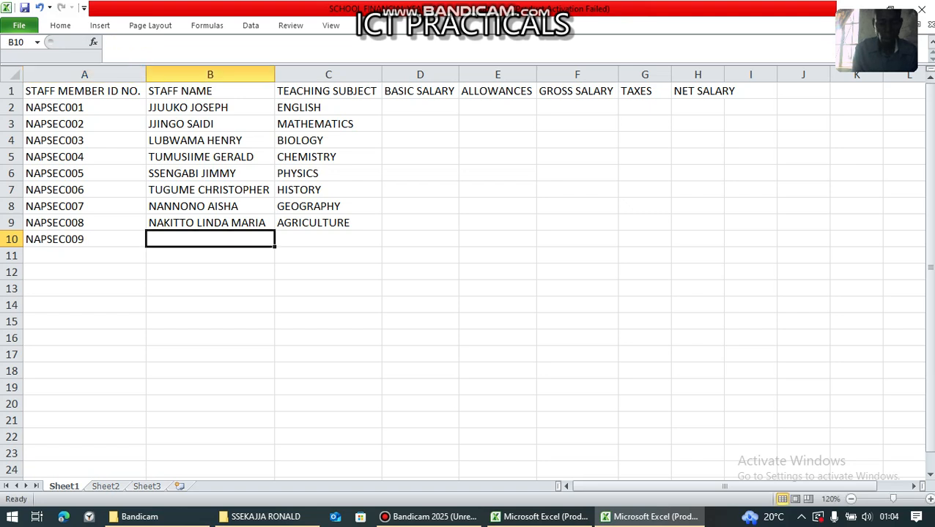
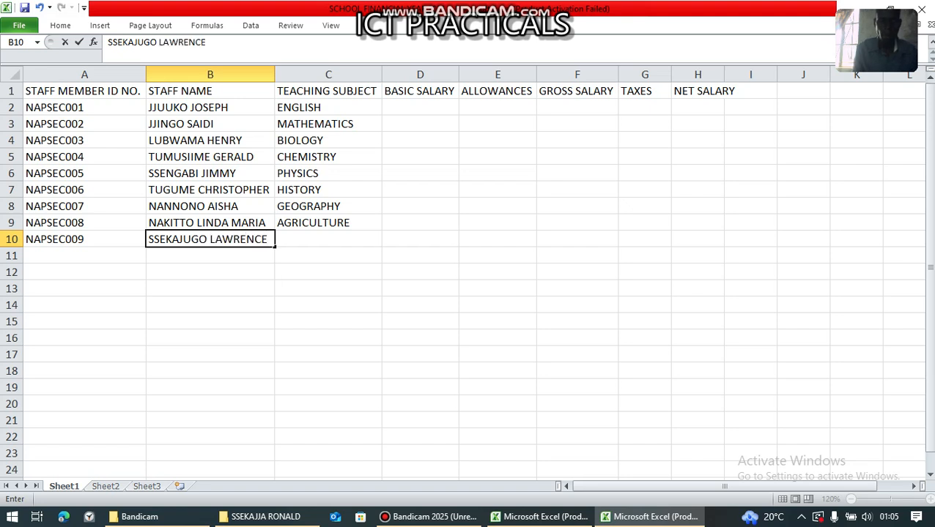
{"action": "key", "text": "Tab"}
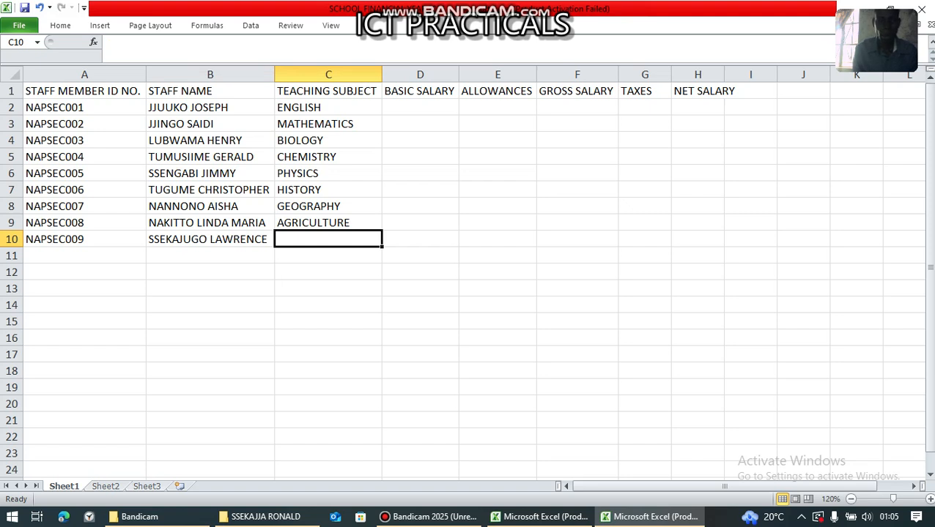